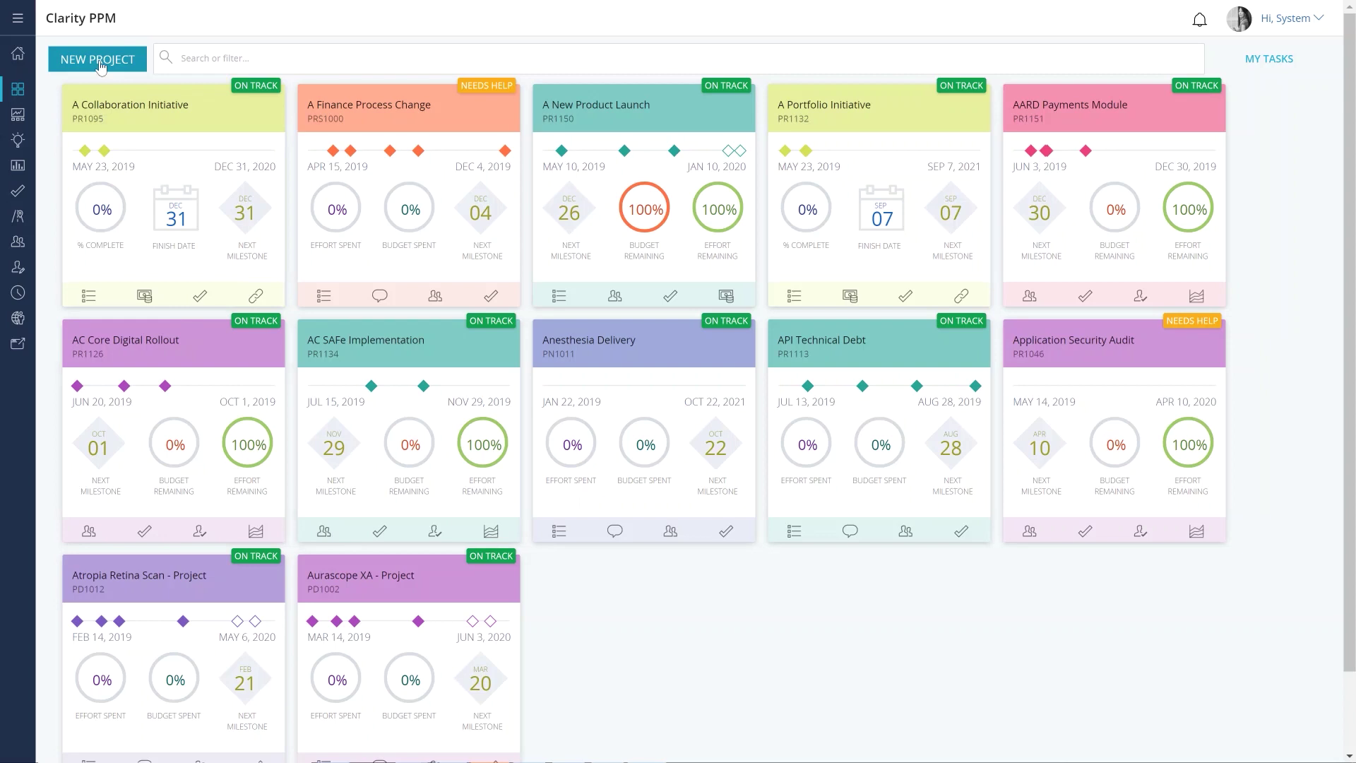
Browse the projects list and the ideas list, then return to the project tiles.
{"action": "left_click", "coordinate": [28, 119]}
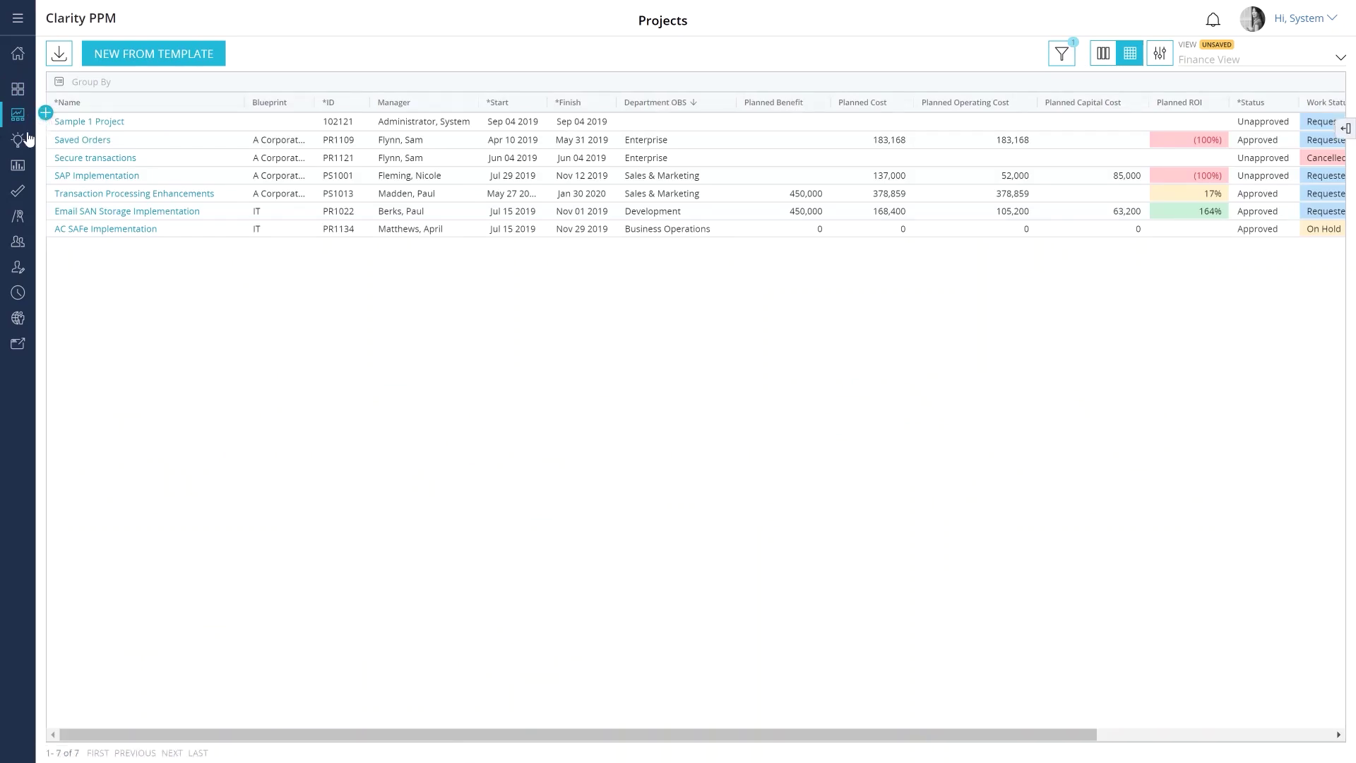
{"action": "left_click", "coordinate": [19, 141]}
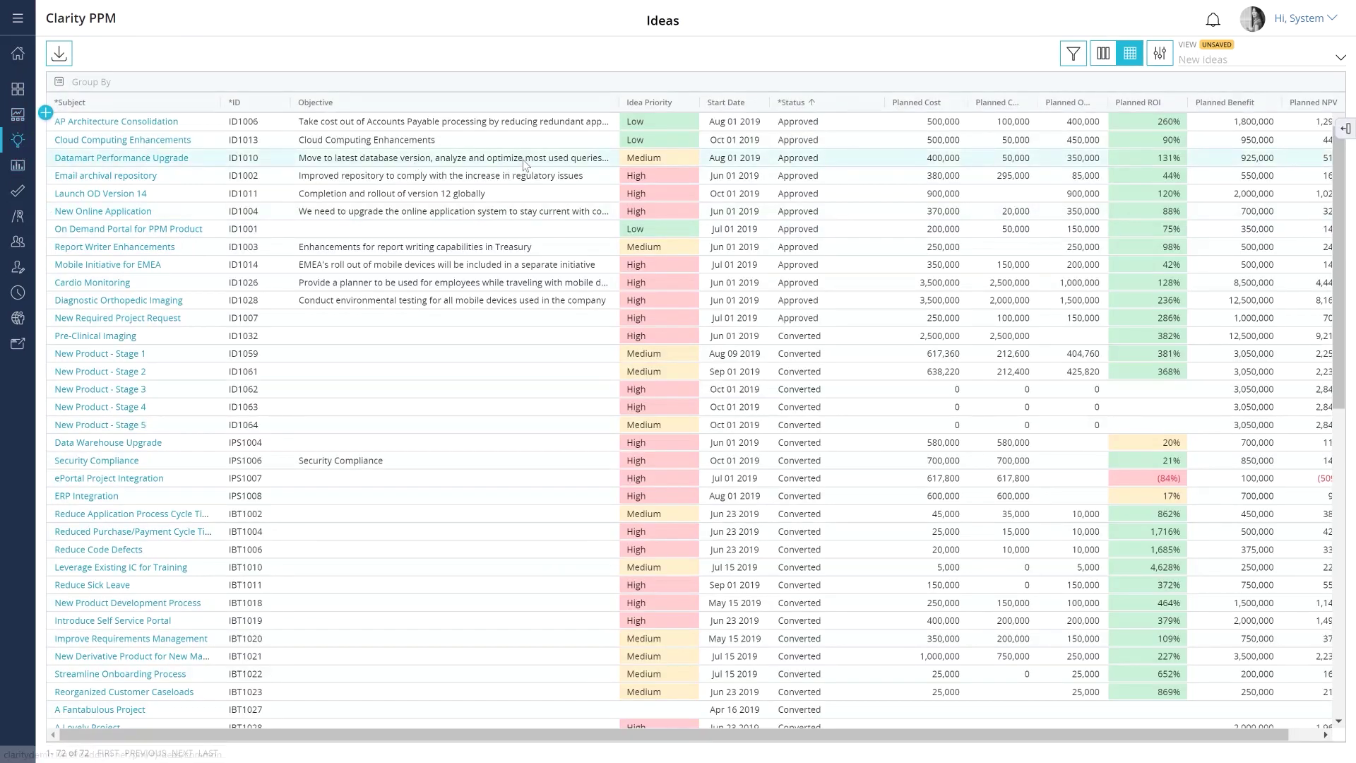
{"action": "right_click", "coordinate": [821, 125]}
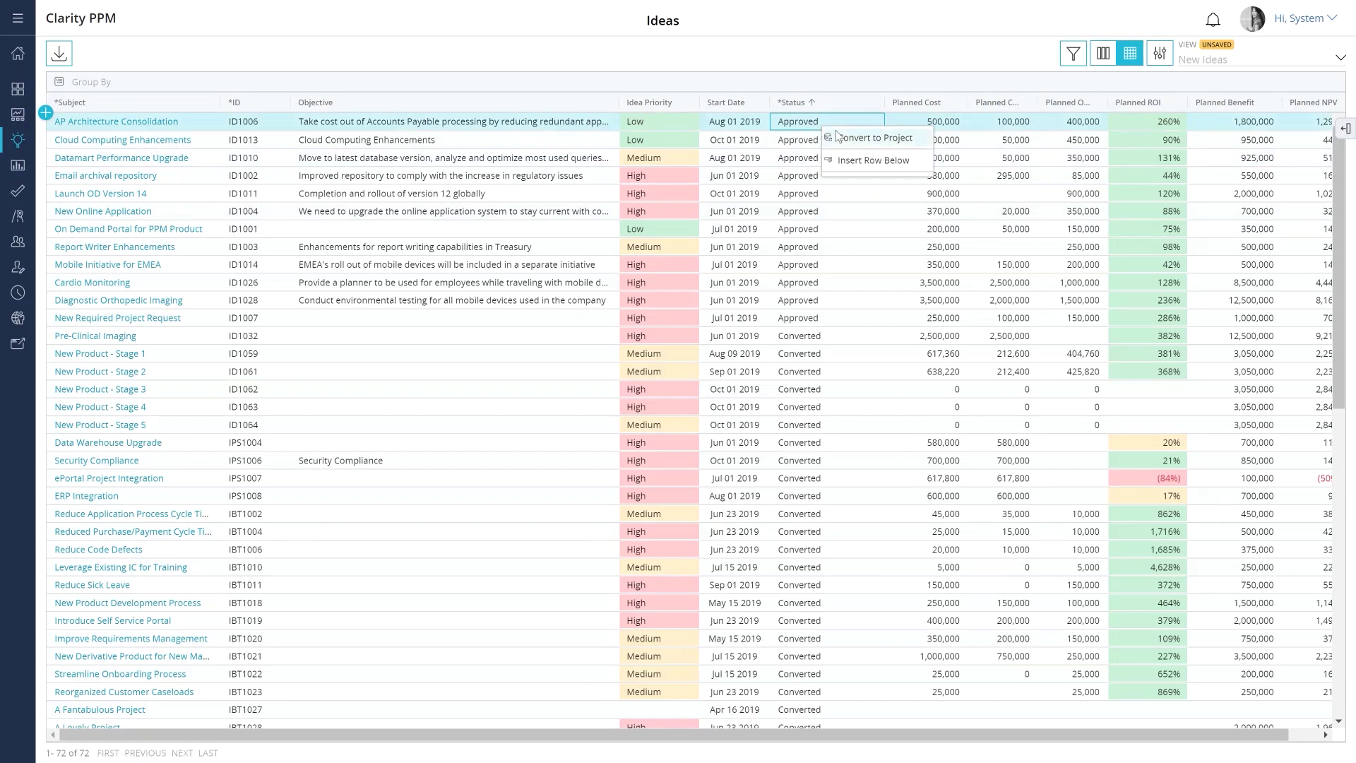
{"action": "left_click", "coordinate": [873, 137]}
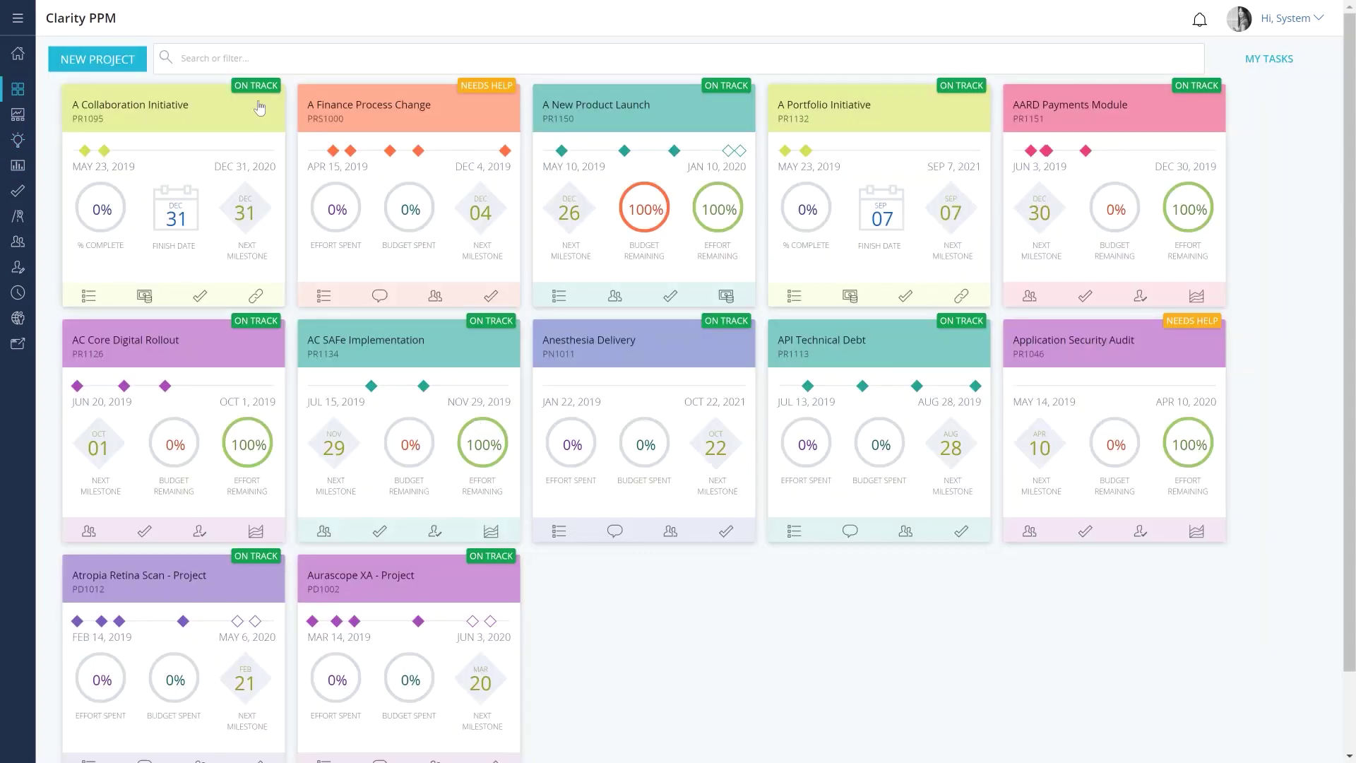
Create the project 'Modern Cloud Migration' from the Major Project Template.
{"action": "left_click", "coordinate": [127, 61]}
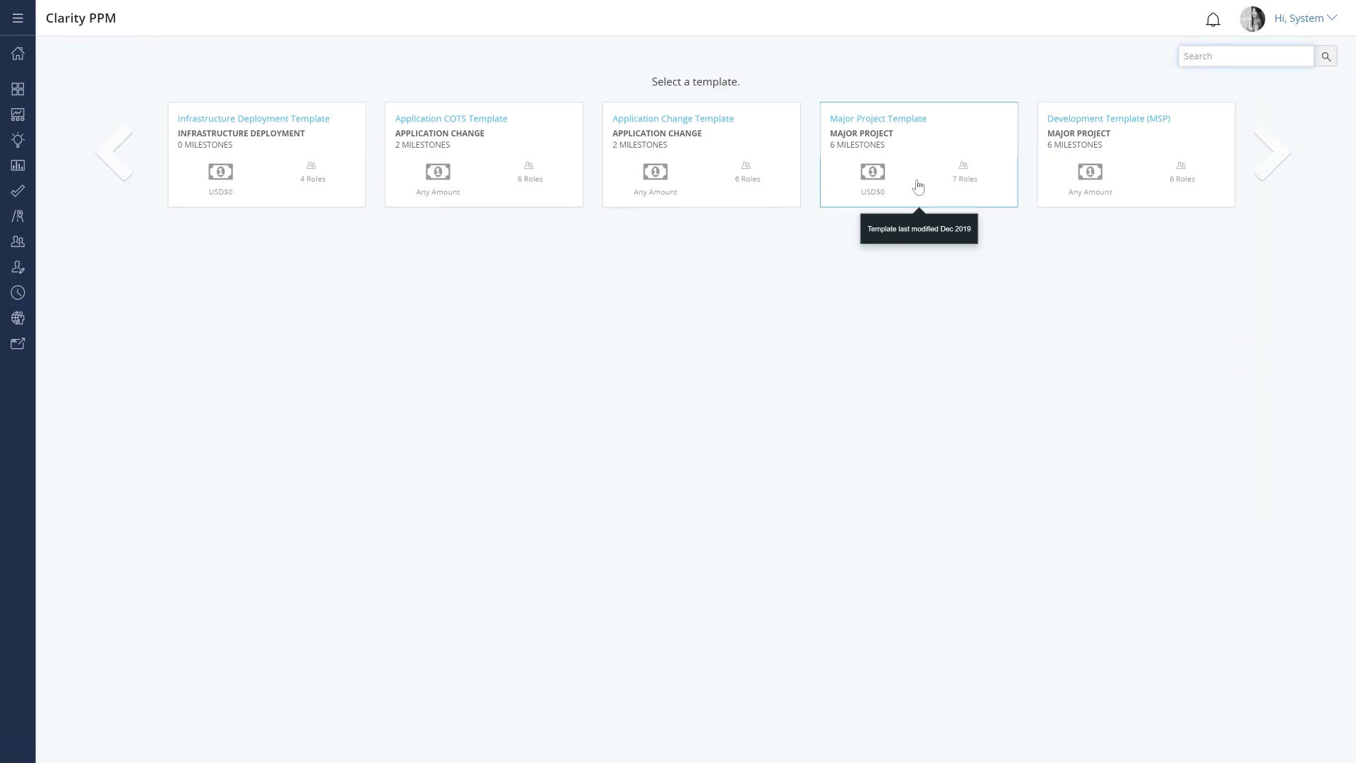
{"action": "left_click", "coordinate": [1257, 184]}
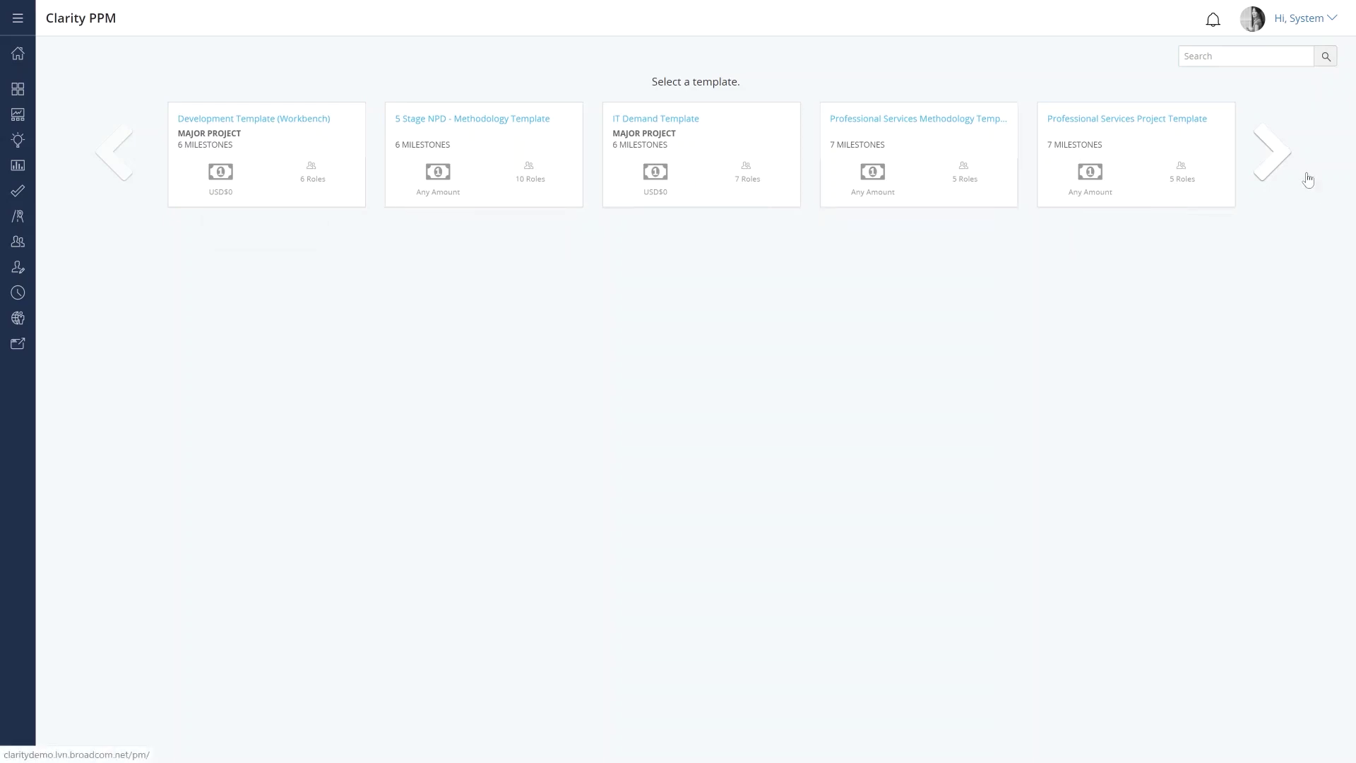
{"action": "left_click", "coordinate": [1287, 165]}
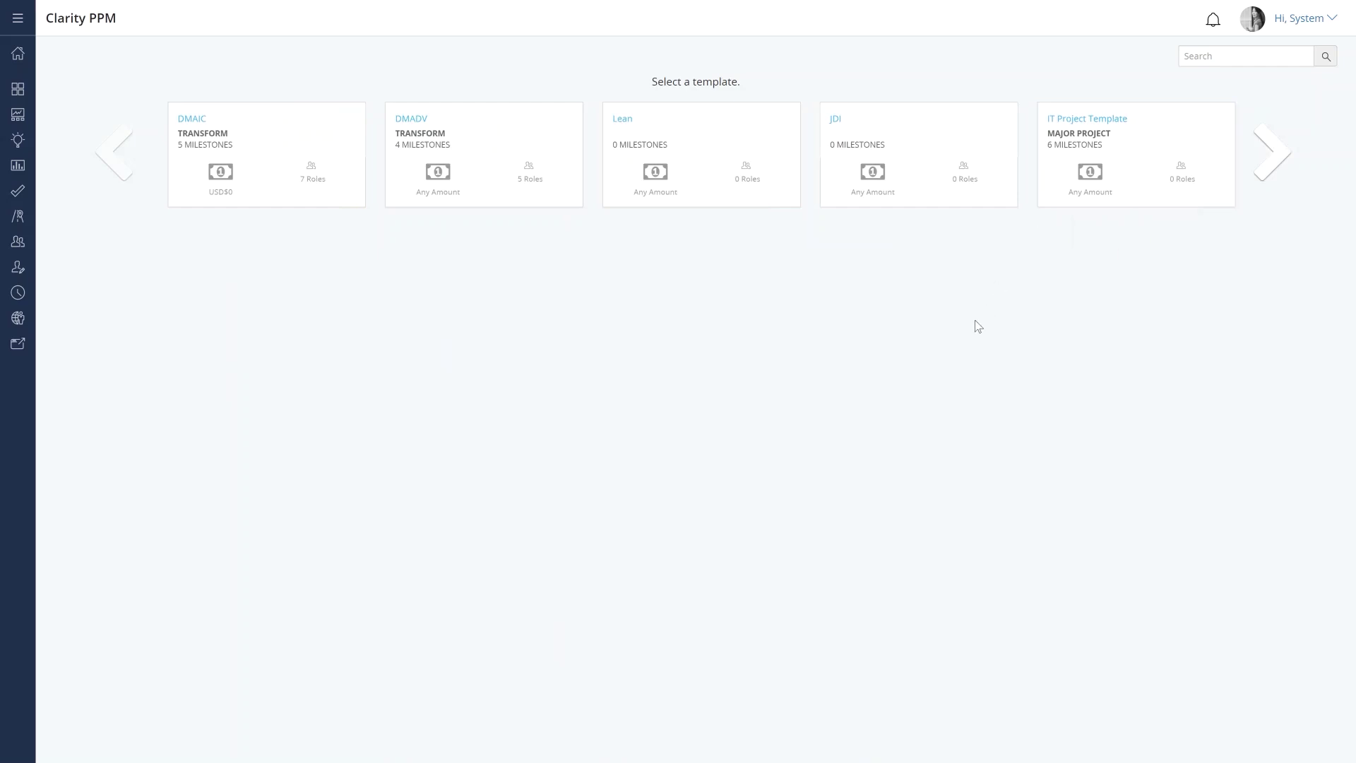
{"action": "left_click", "coordinate": [902, 192]}
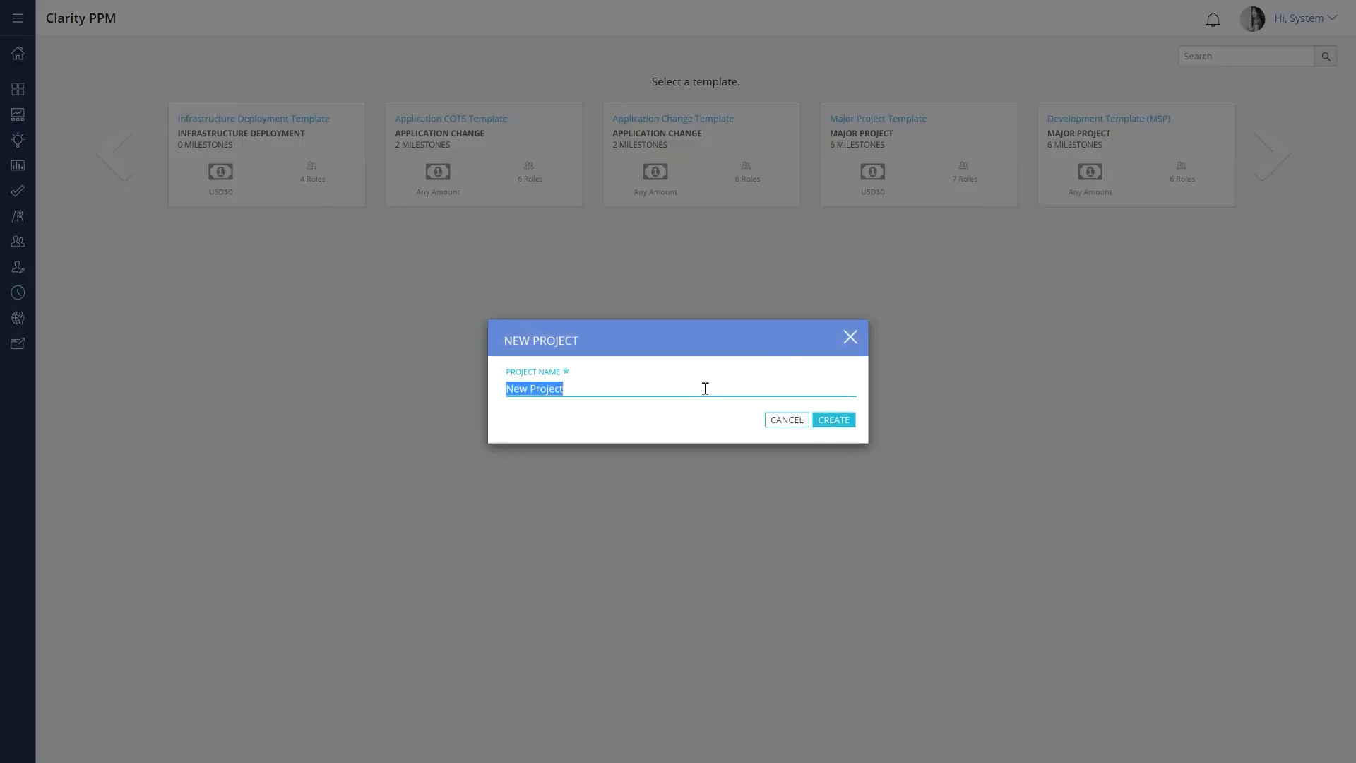
{"action": "type", "text": "Modern Cloud Migration"}
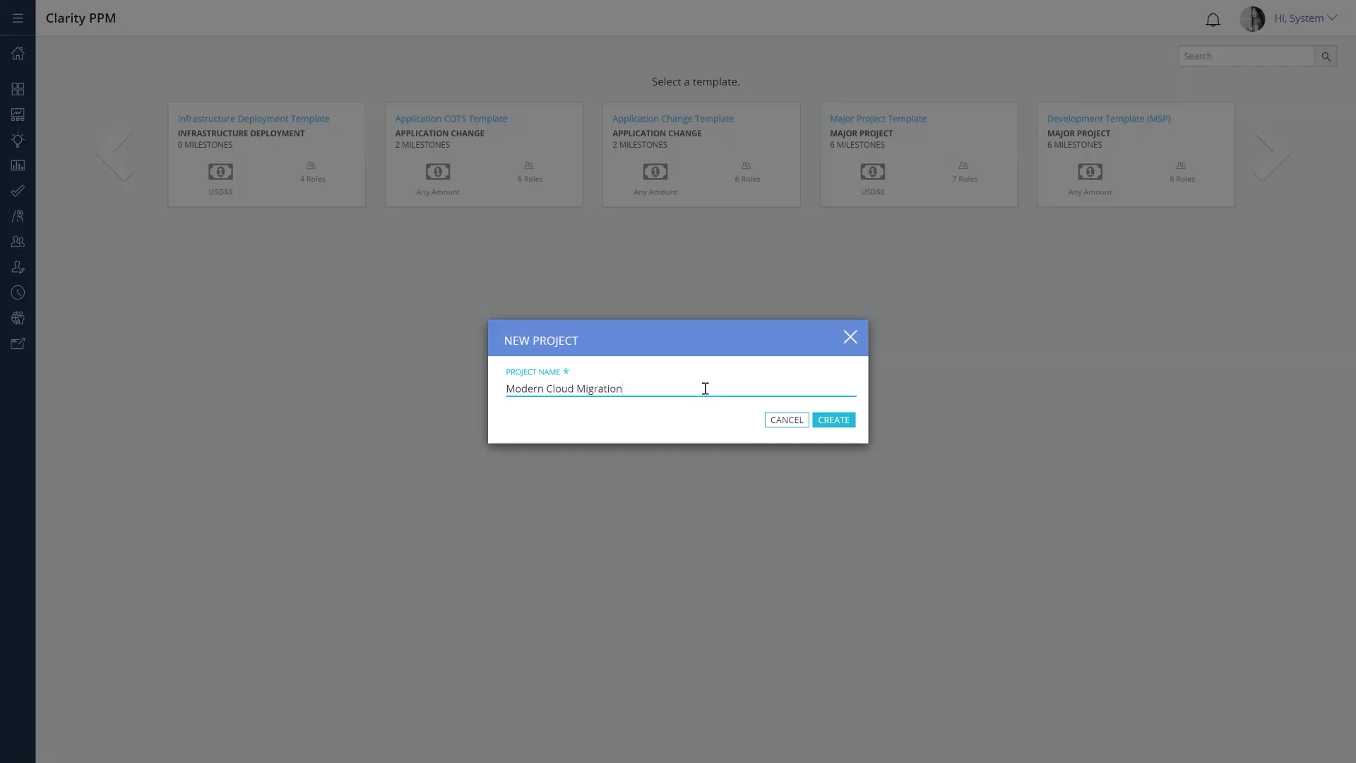
{"action": "left_click", "coordinate": [834, 420]}
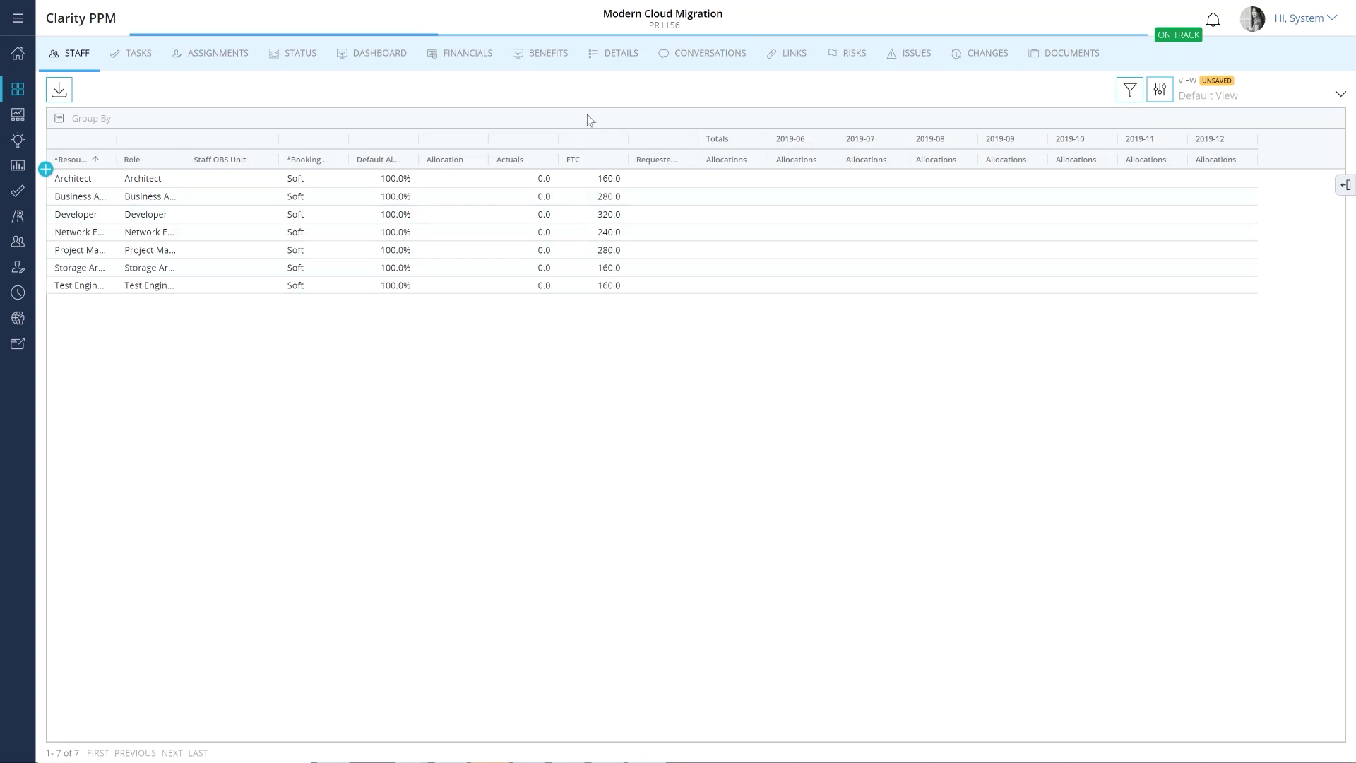
Review the project Details down to Settings and Status Reporting, then return to the staff list.
{"action": "left_click", "coordinate": [610, 62]}
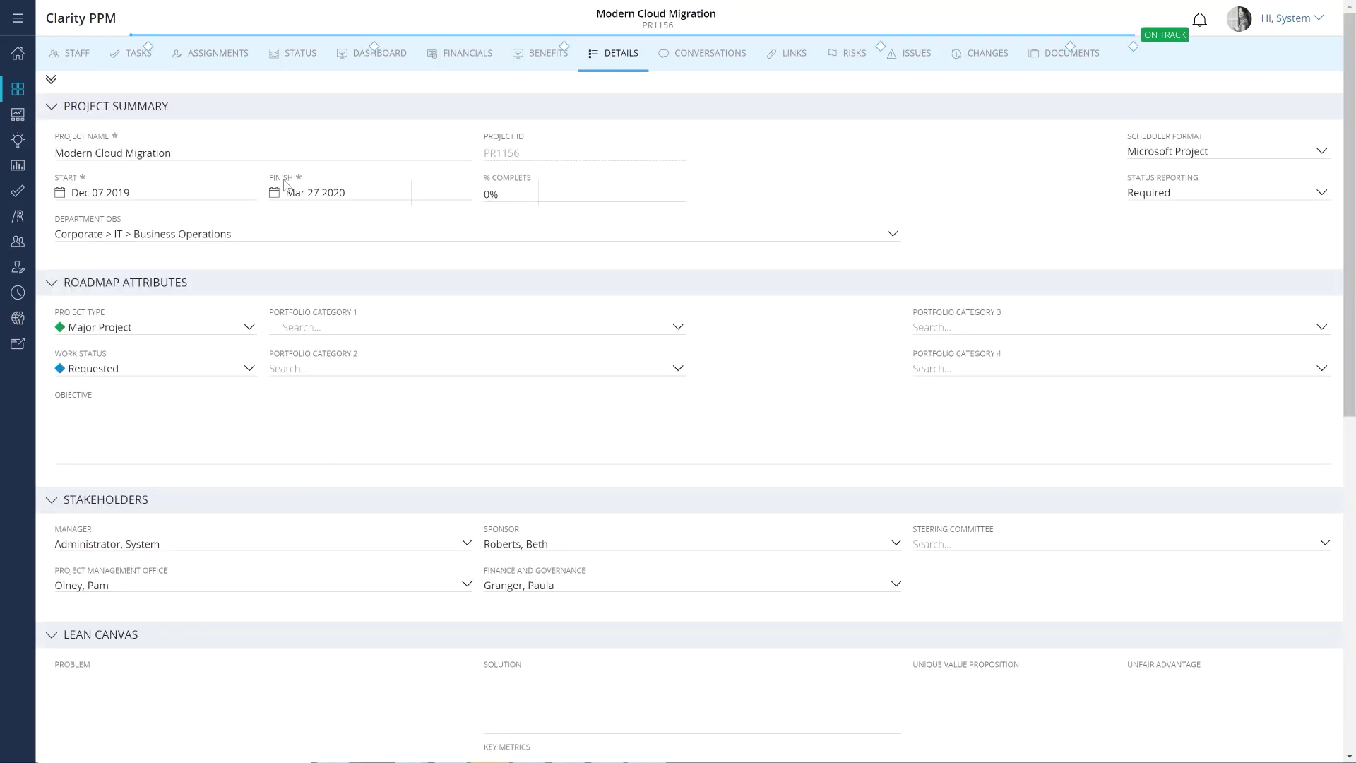
{"action": "scroll", "coordinate": [282, 185], "scroll_direction": "down", "scroll_amount": 5}
{"action": "scroll", "coordinate": [285, 197], "scroll_direction": "down", "scroll_amount": 2}
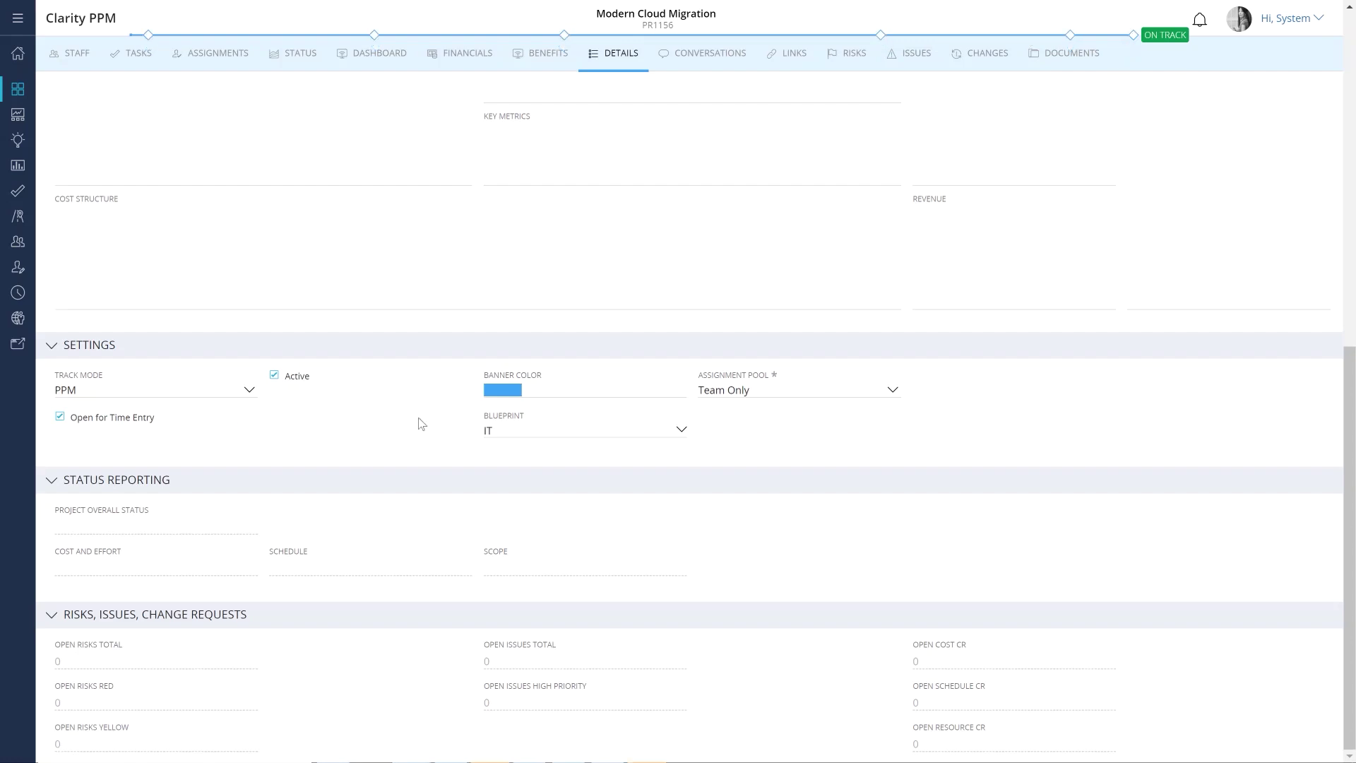
{"action": "left_click", "coordinate": [76, 55]}
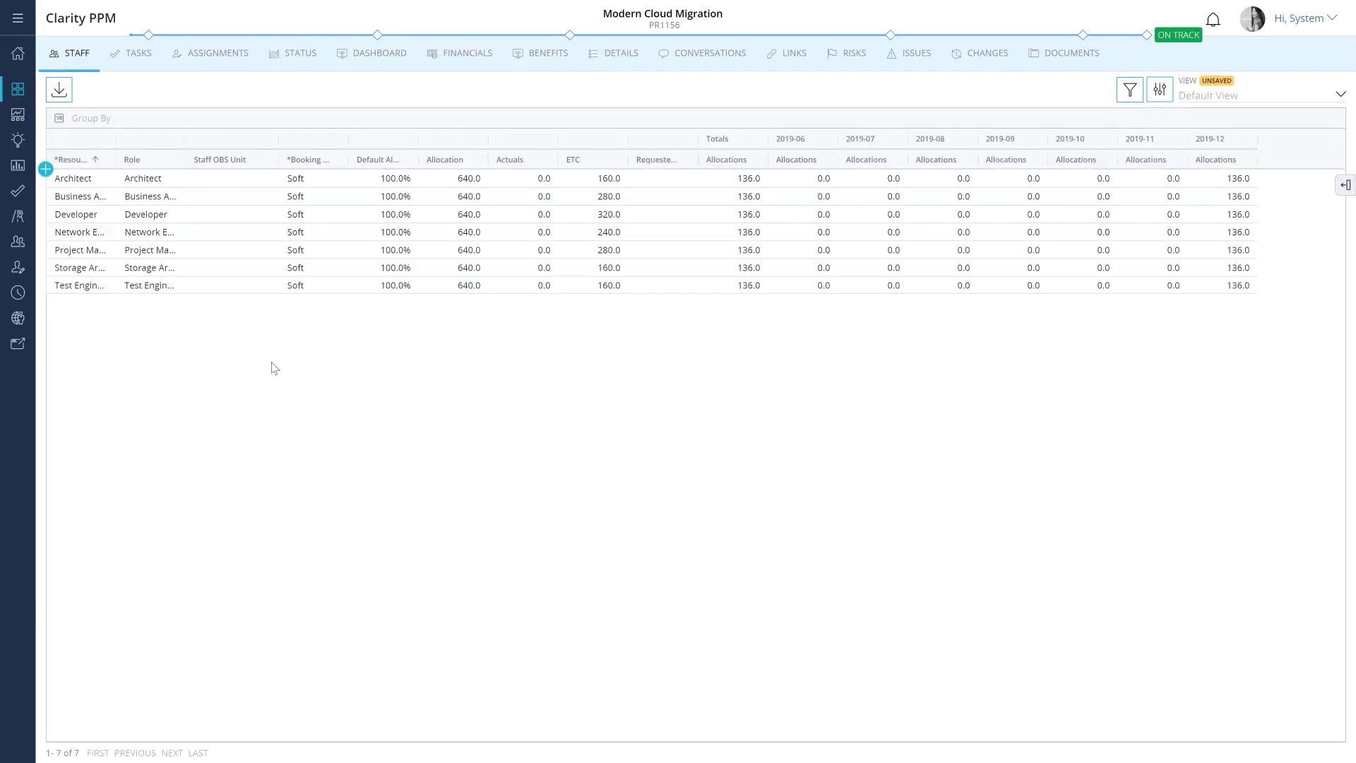
Assign a named person as the Architect role's resource.
{"action": "left_click", "coordinate": [98, 180]}
{"action": "left_click", "coordinate": [98, 180]}
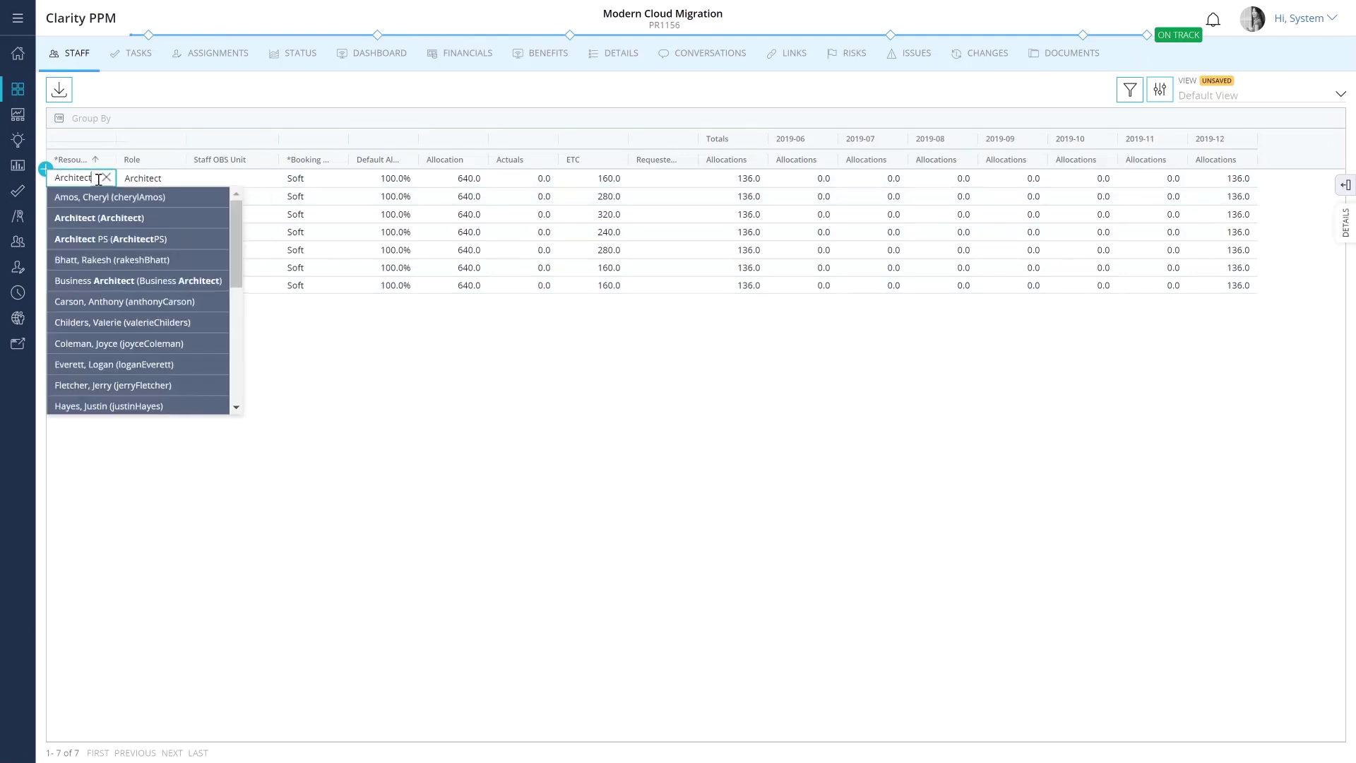
{"action": "scroll", "coordinate": [114, 316], "scroll_direction": "down", "scroll_amount": 2}
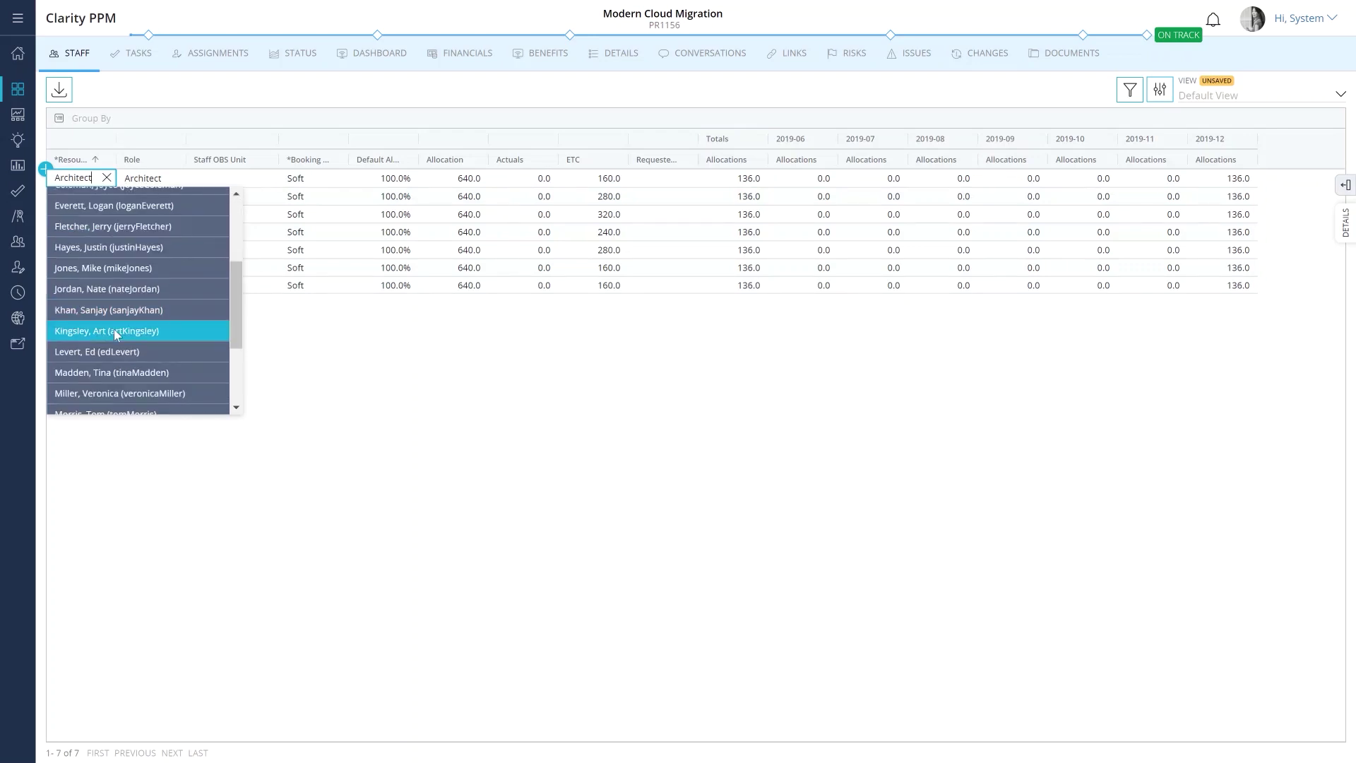
{"action": "left_click", "coordinate": [116, 333]}
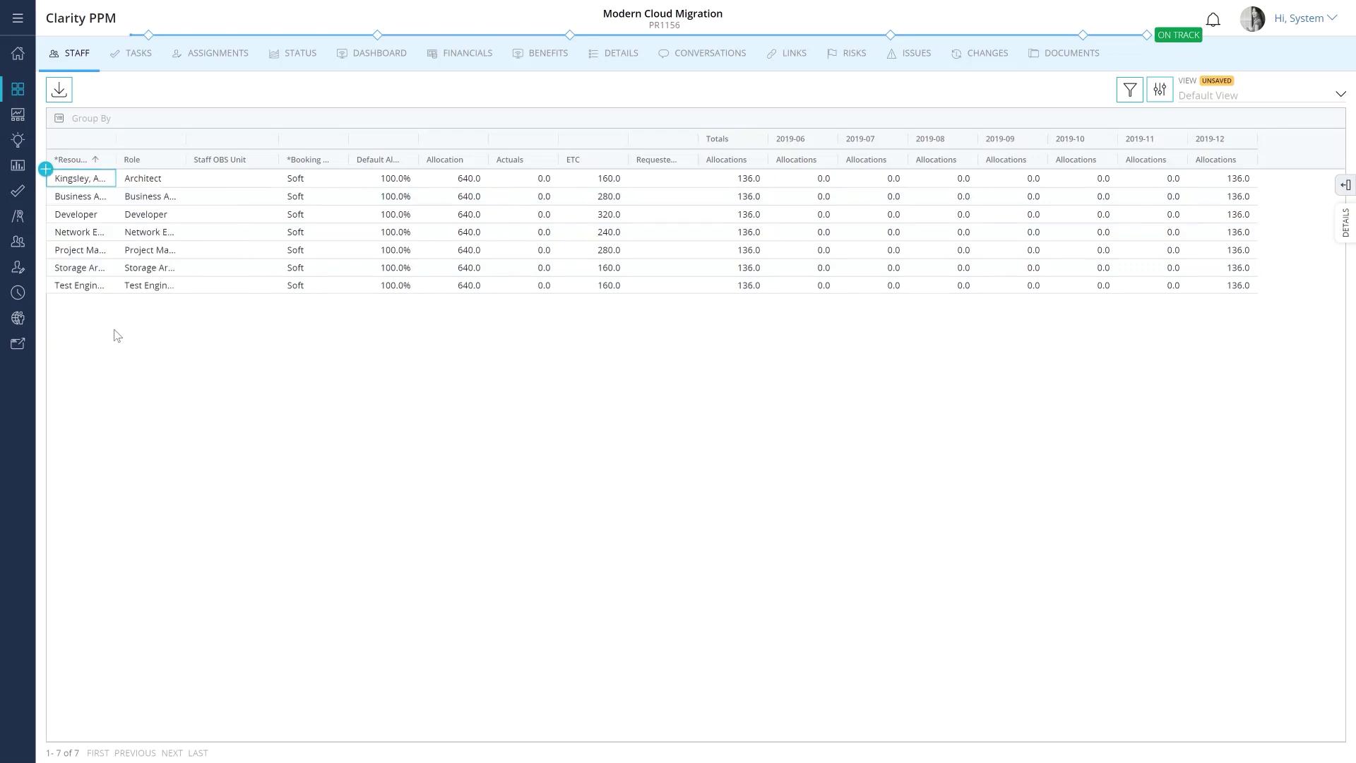
Change the Architect row's booking from Soft to Hard.
{"action": "left_click", "coordinate": [321, 182]}
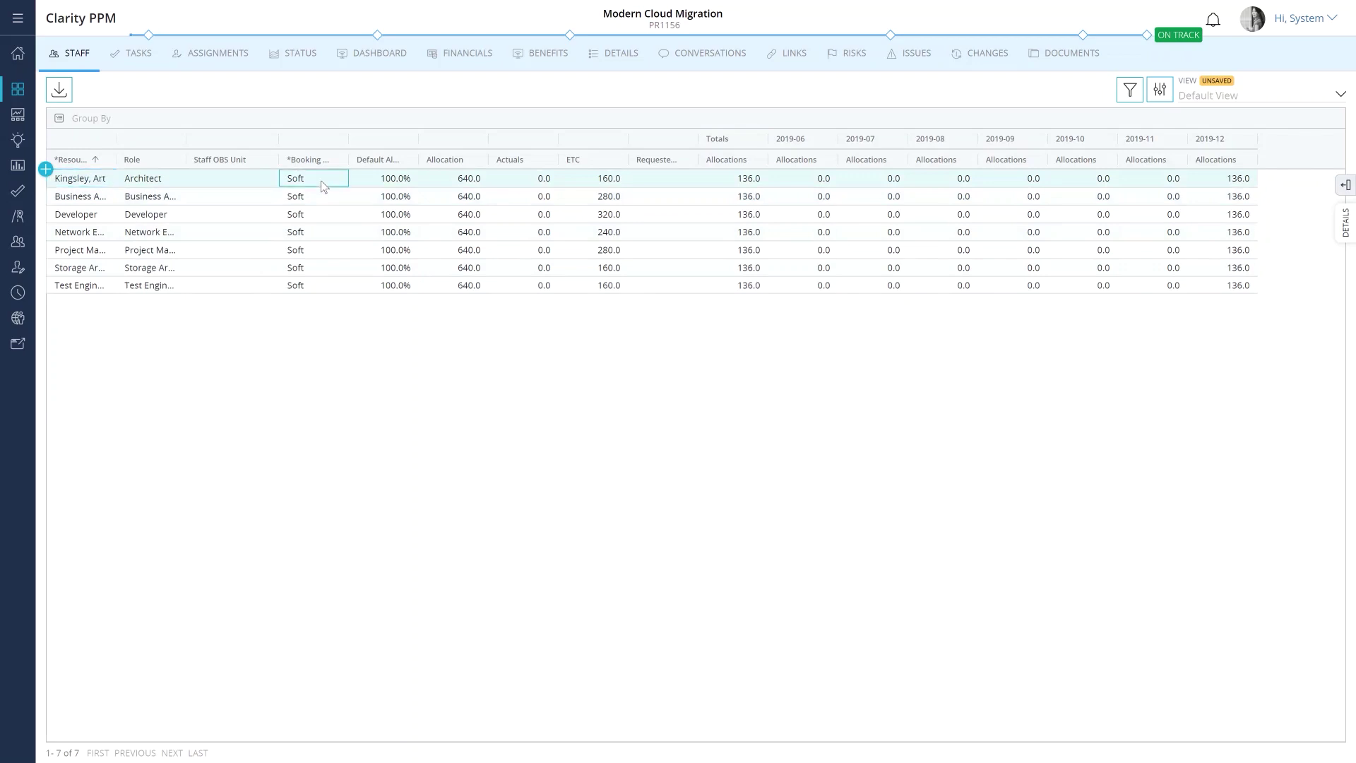
{"action": "left_click", "coordinate": [310, 178]}
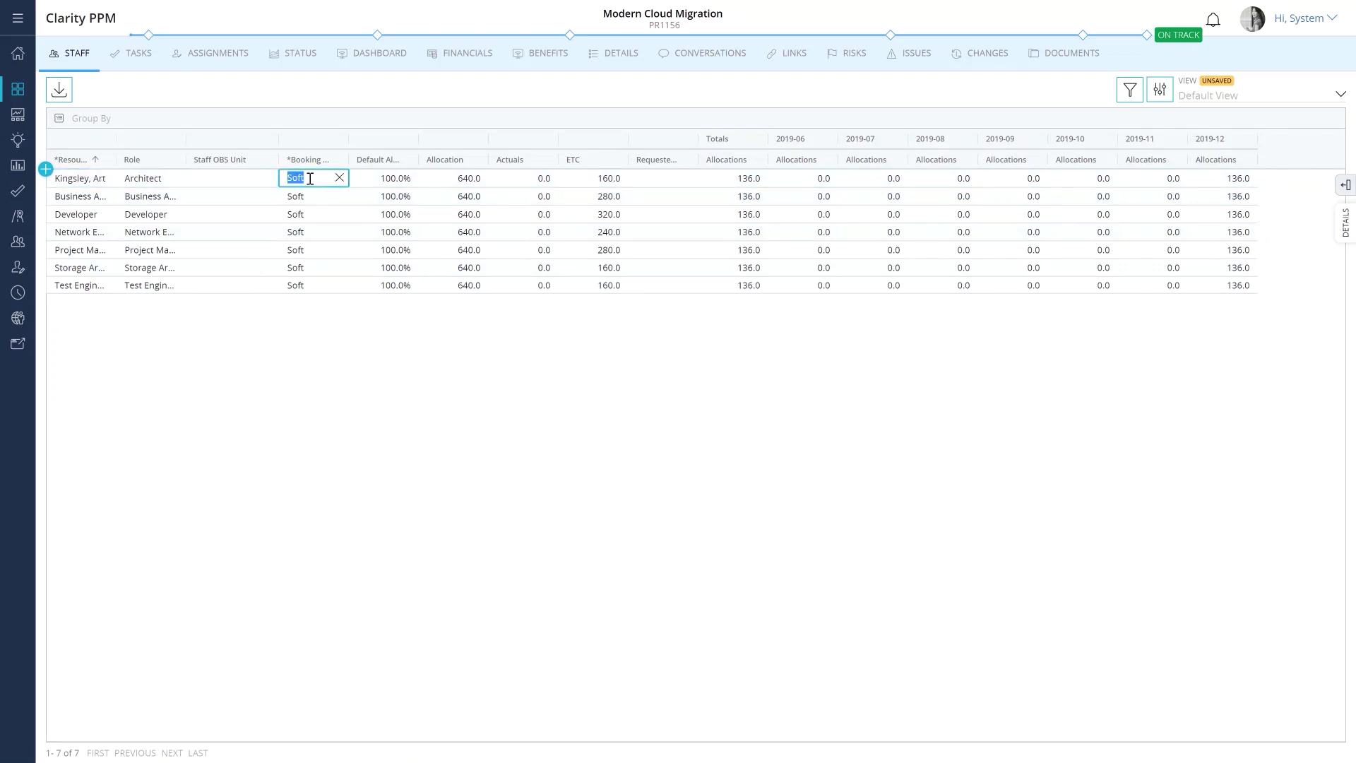
{"action": "left_click", "coordinate": [310, 179]}
{"action": "left_click", "coordinate": [311, 195]}
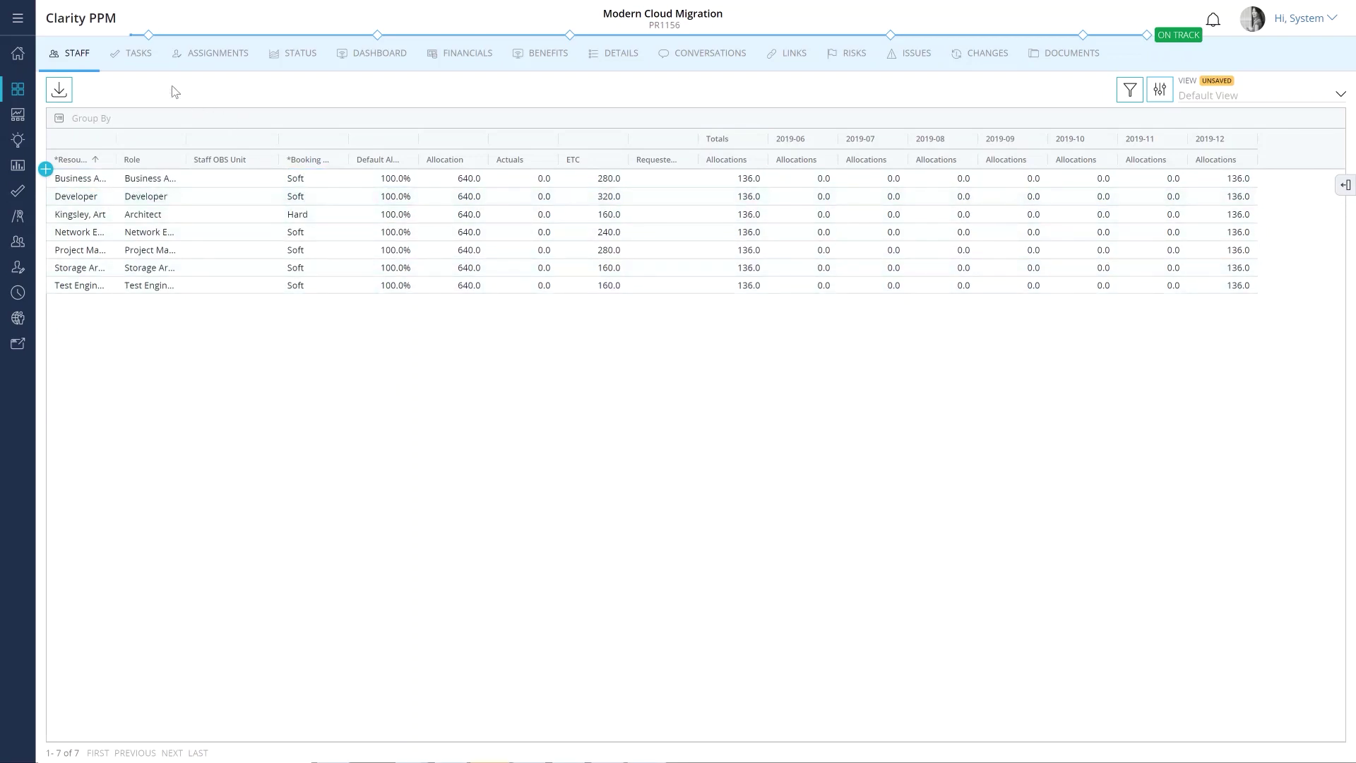
Show the project's 25 template tasks on the Tasks tab.
{"action": "left_click", "coordinate": [146, 58]}
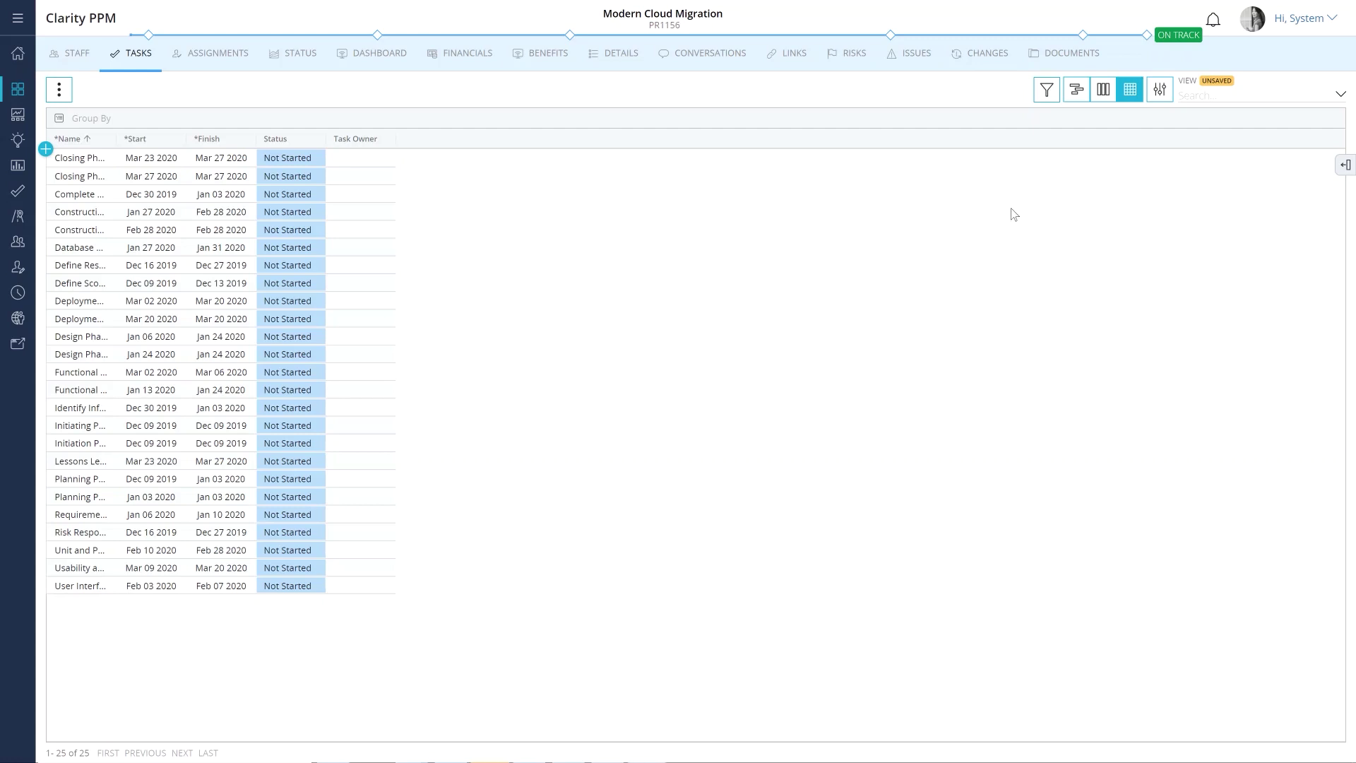
Try the Board view and its Columns option, then display the tasks as a Gantt timeline.
{"action": "left_click", "coordinate": [1102, 89]}
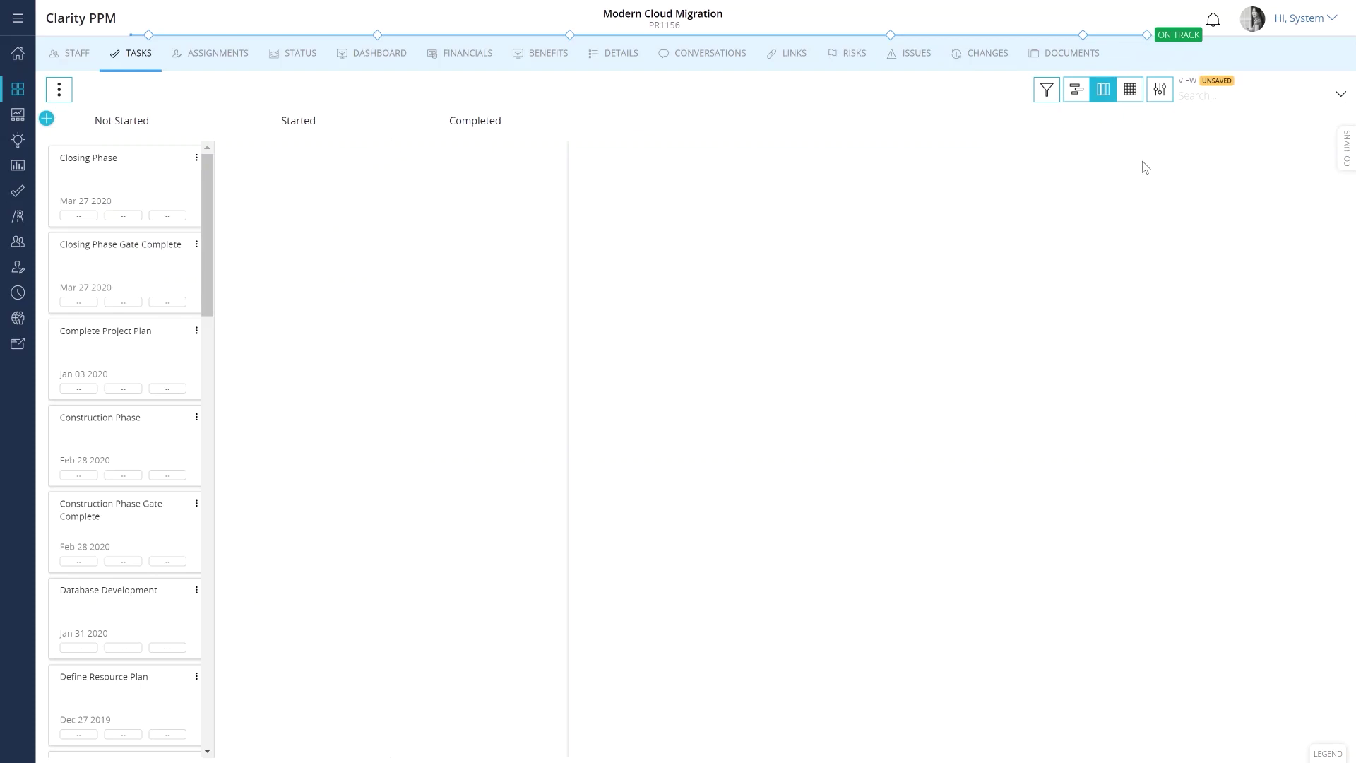
{"action": "left_click", "coordinate": [1160, 89]}
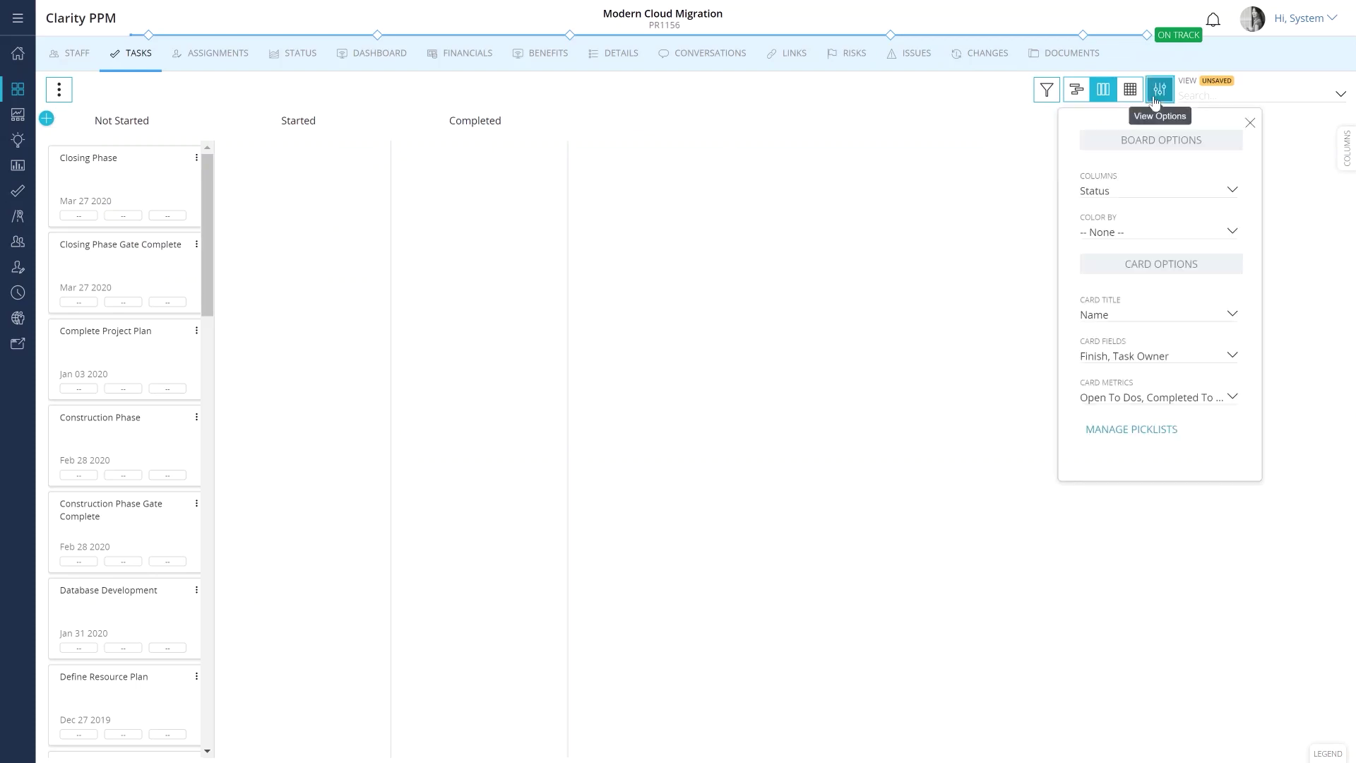
{"action": "left_click", "coordinate": [1236, 195]}
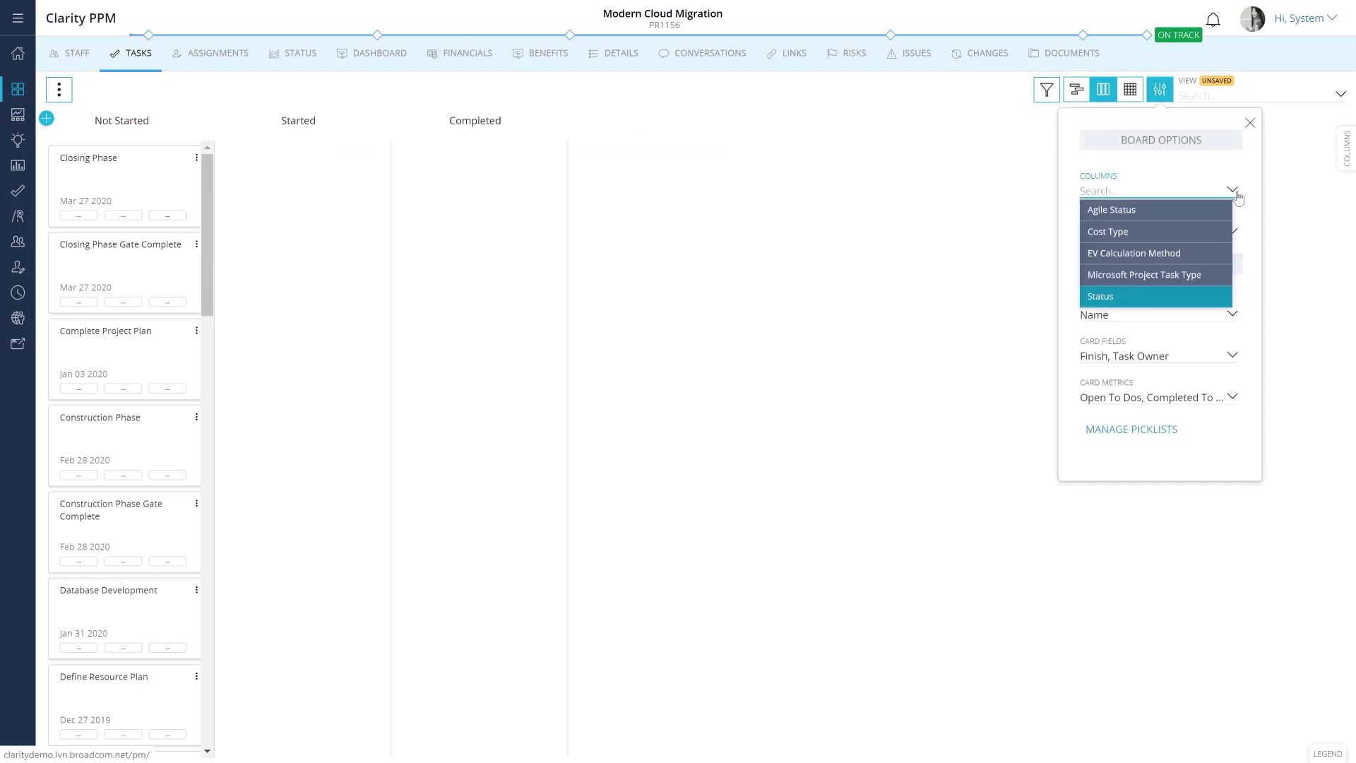
{"action": "left_click", "coordinate": [1235, 192]}
{"action": "left_click", "coordinate": [906, 307]}
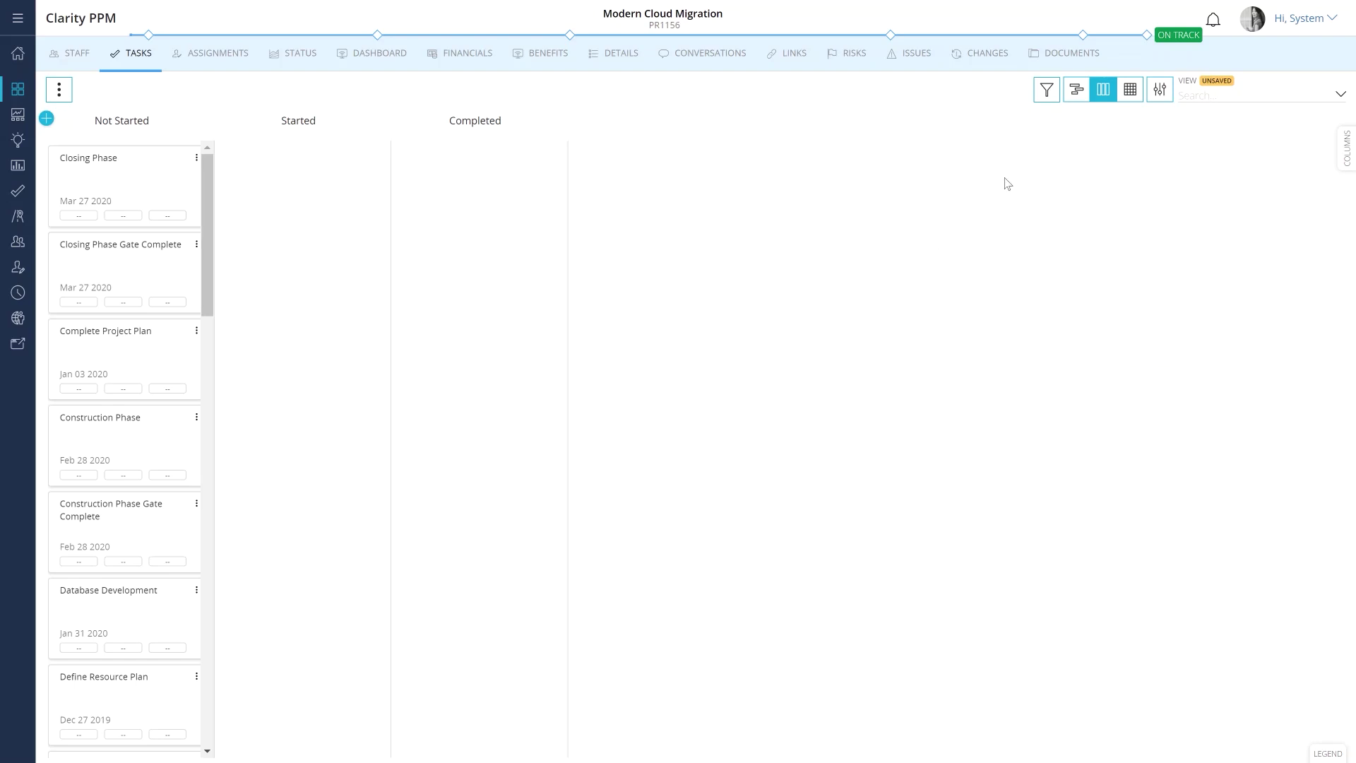
{"action": "left_click", "coordinate": [1075, 96]}
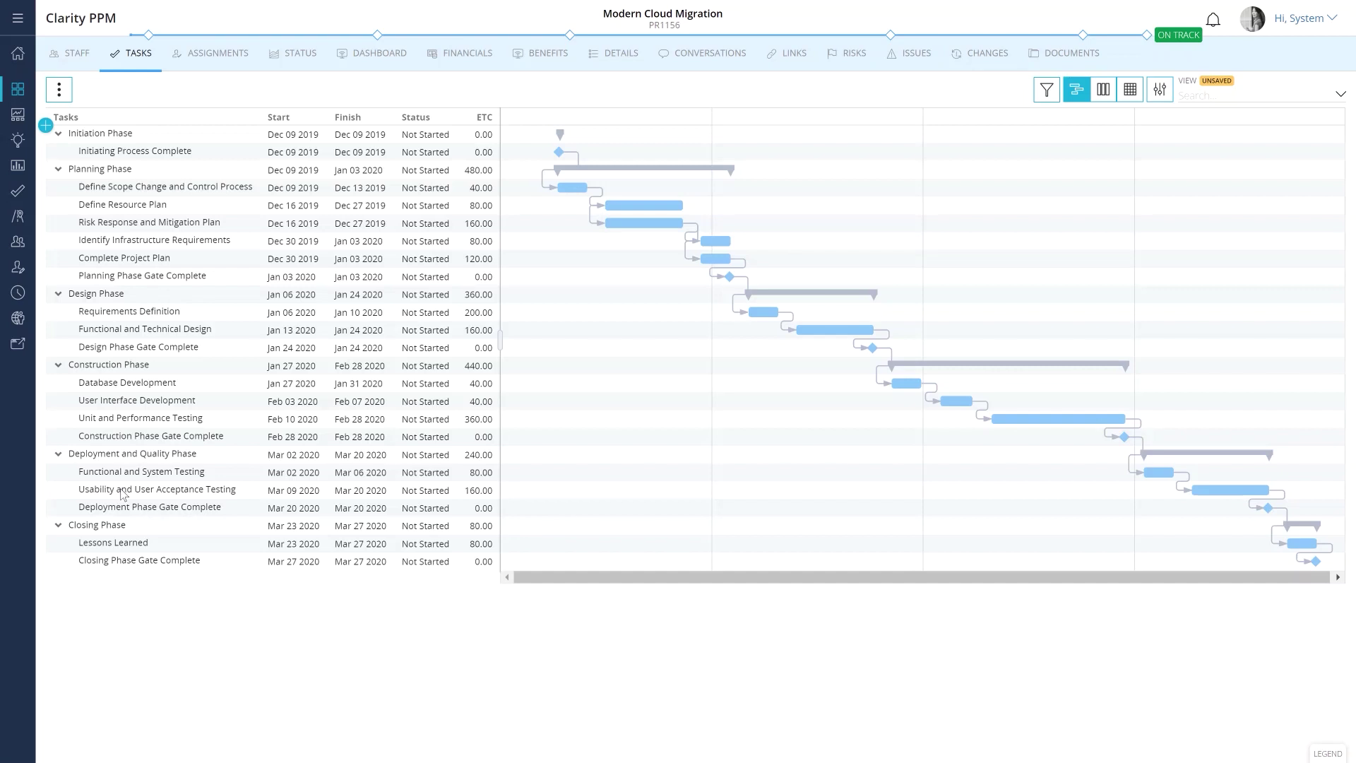
Insert task 'Finalize 3rd Party Tools' after Define Scope Change and Control Process, finishing Dec 09 2019.
{"action": "right_click", "coordinate": [216, 189]}
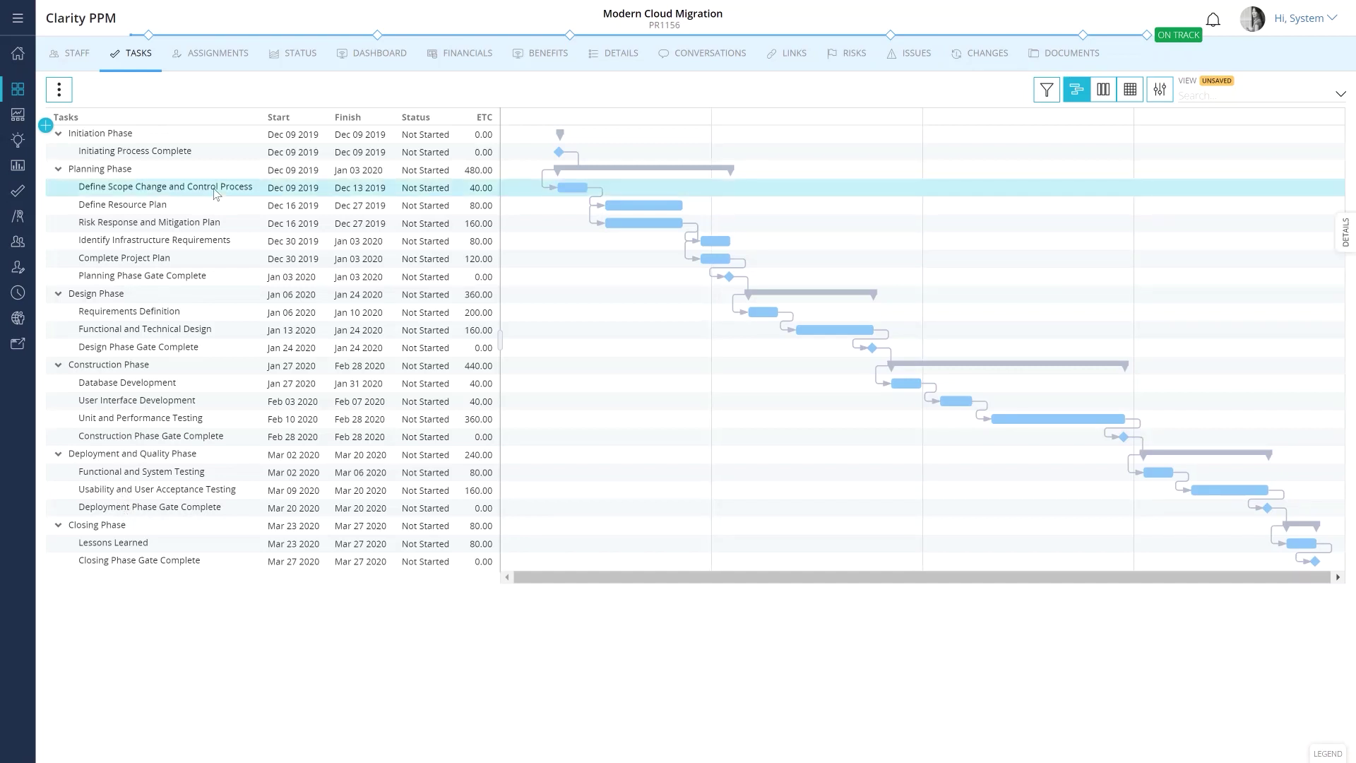
{"action": "left_click", "coordinate": [233, 205]}
{"action": "left_click", "coordinate": [235, 207]}
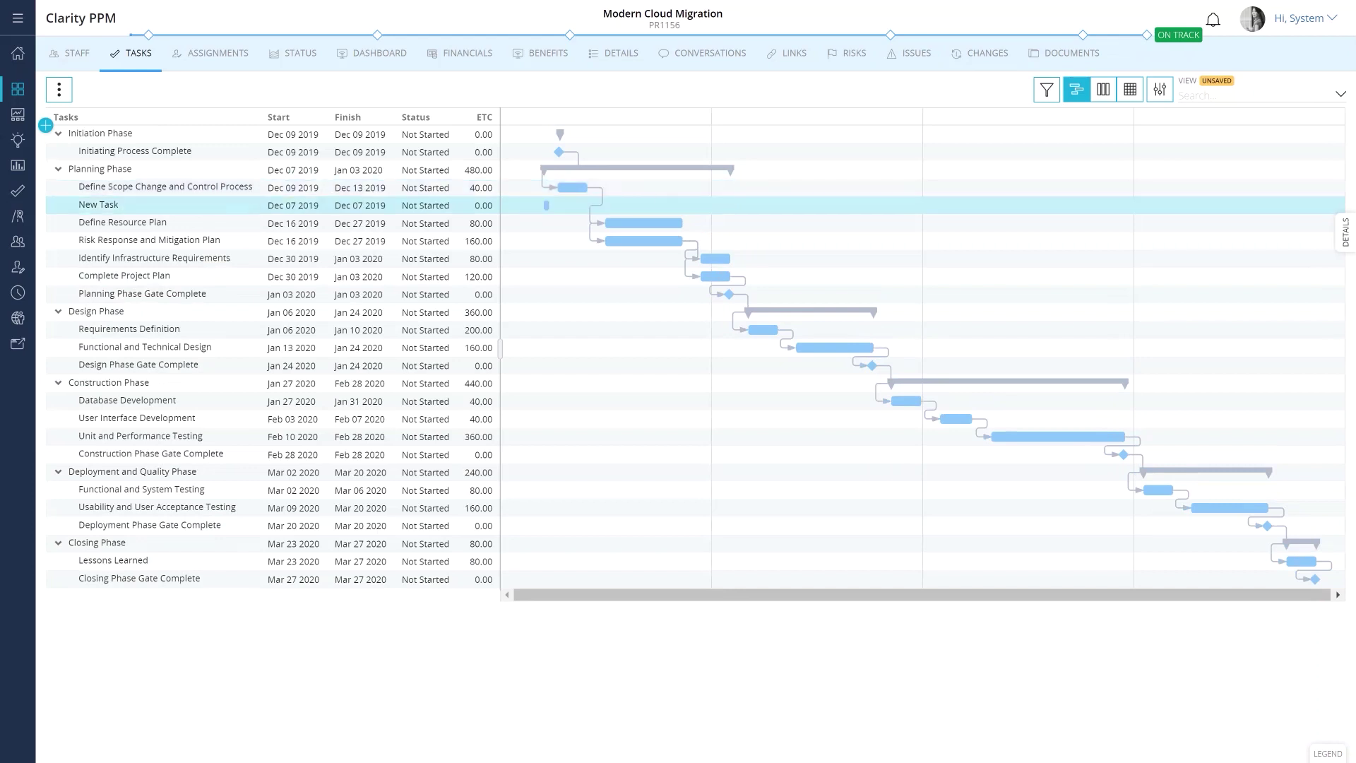
{"action": "left_click", "coordinate": [1345, 233]}
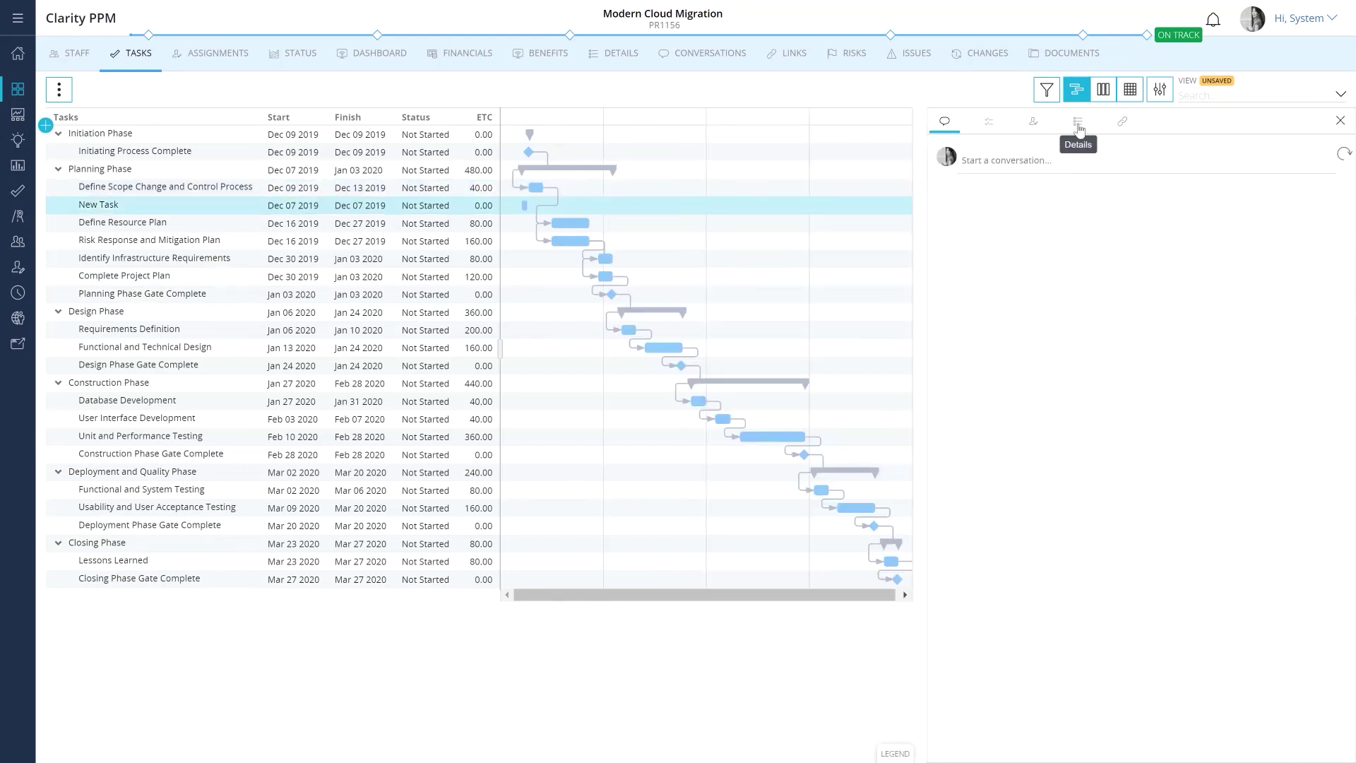
{"action": "left_click", "coordinate": [1010, 186]}
{"action": "type", "text": "Finalize "}
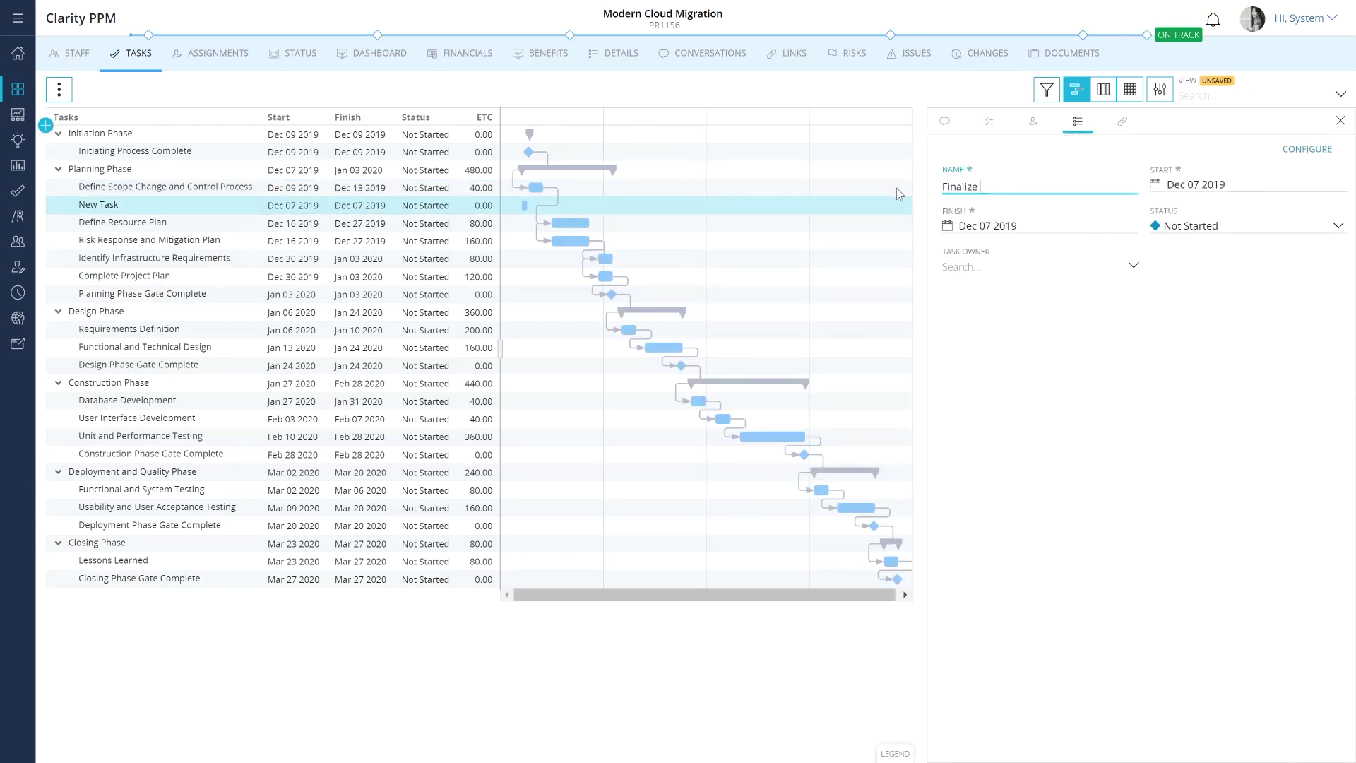
{"action": "type", "text": "3rd Party Tools"}
{"action": "left_click", "coordinate": [947, 226]}
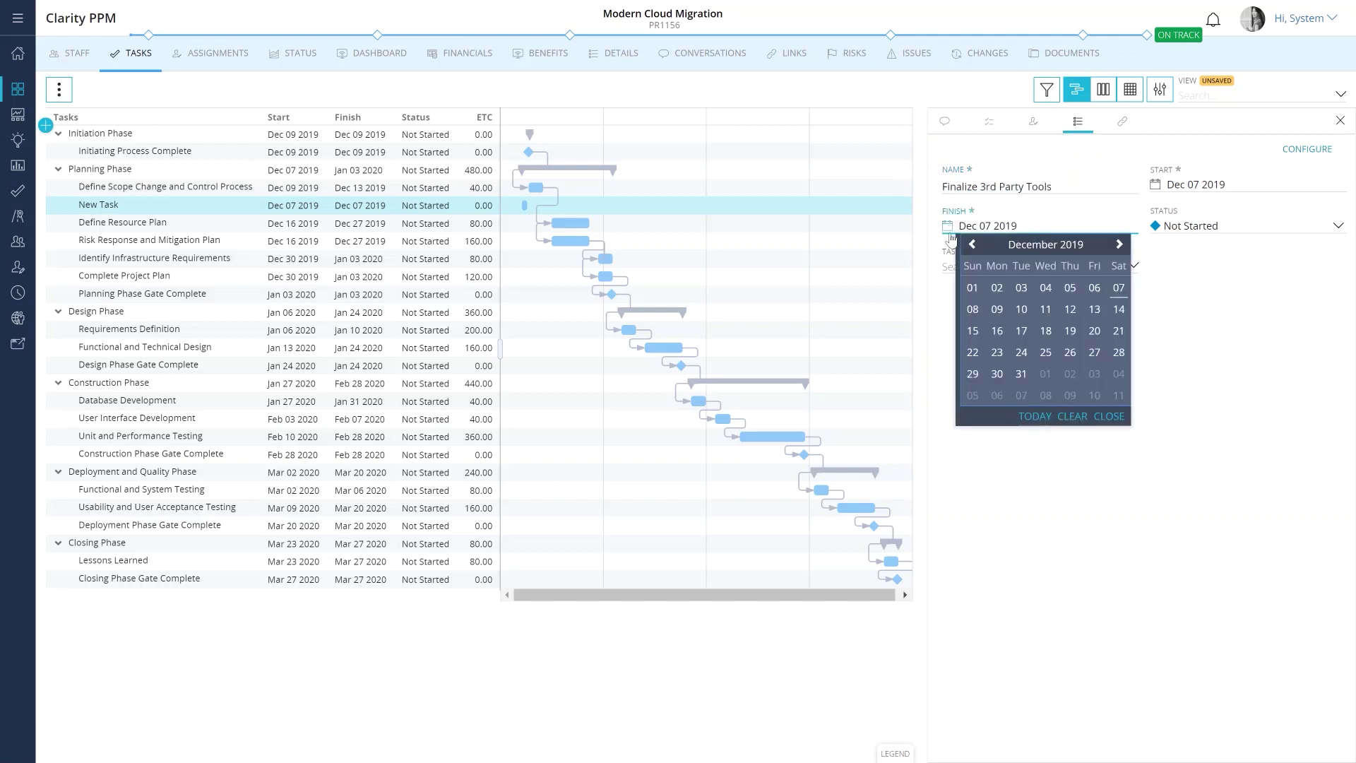
{"action": "left_click", "coordinate": [995, 309]}
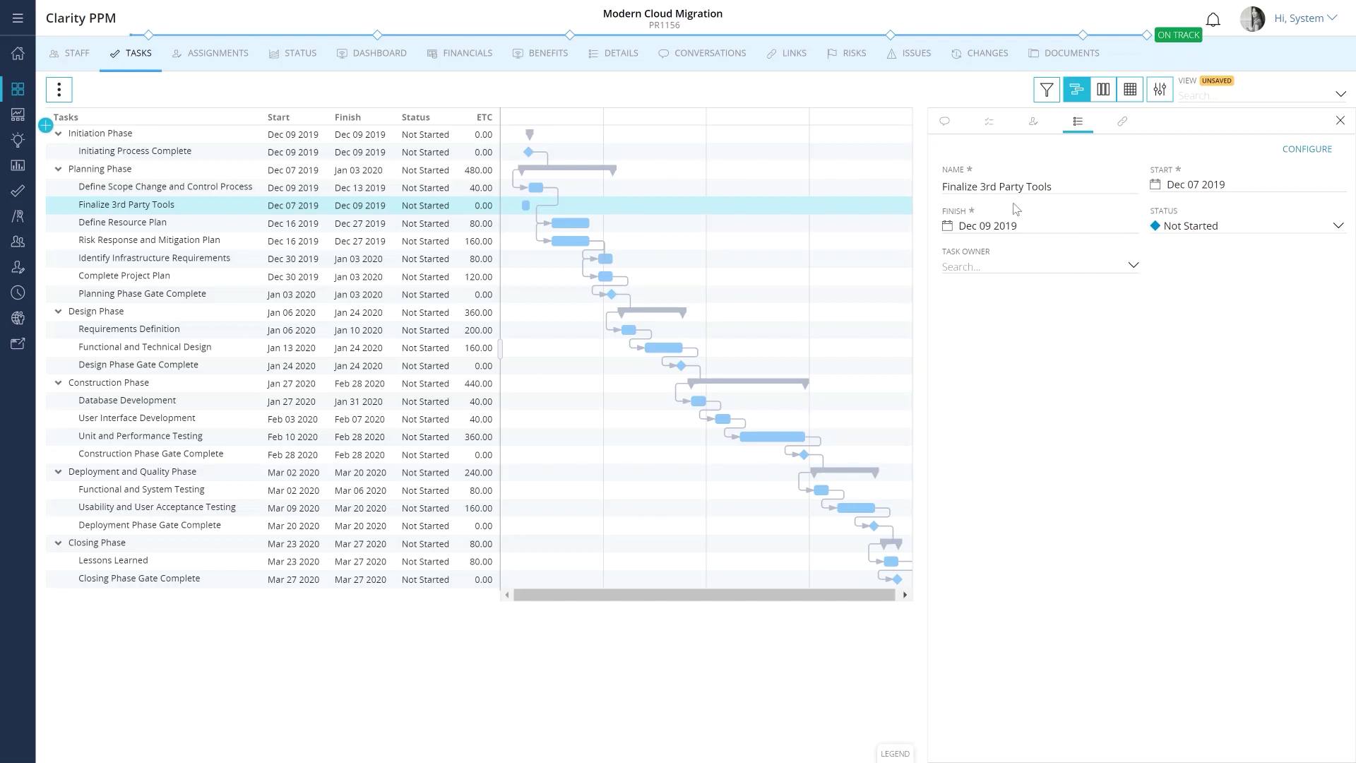
Post a 'will be assigning this' comment mentioning a team member, then view the project's Assignments.
{"action": "left_click", "coordinate": [945, 122]}
{"action": "type", "text": "@A"}
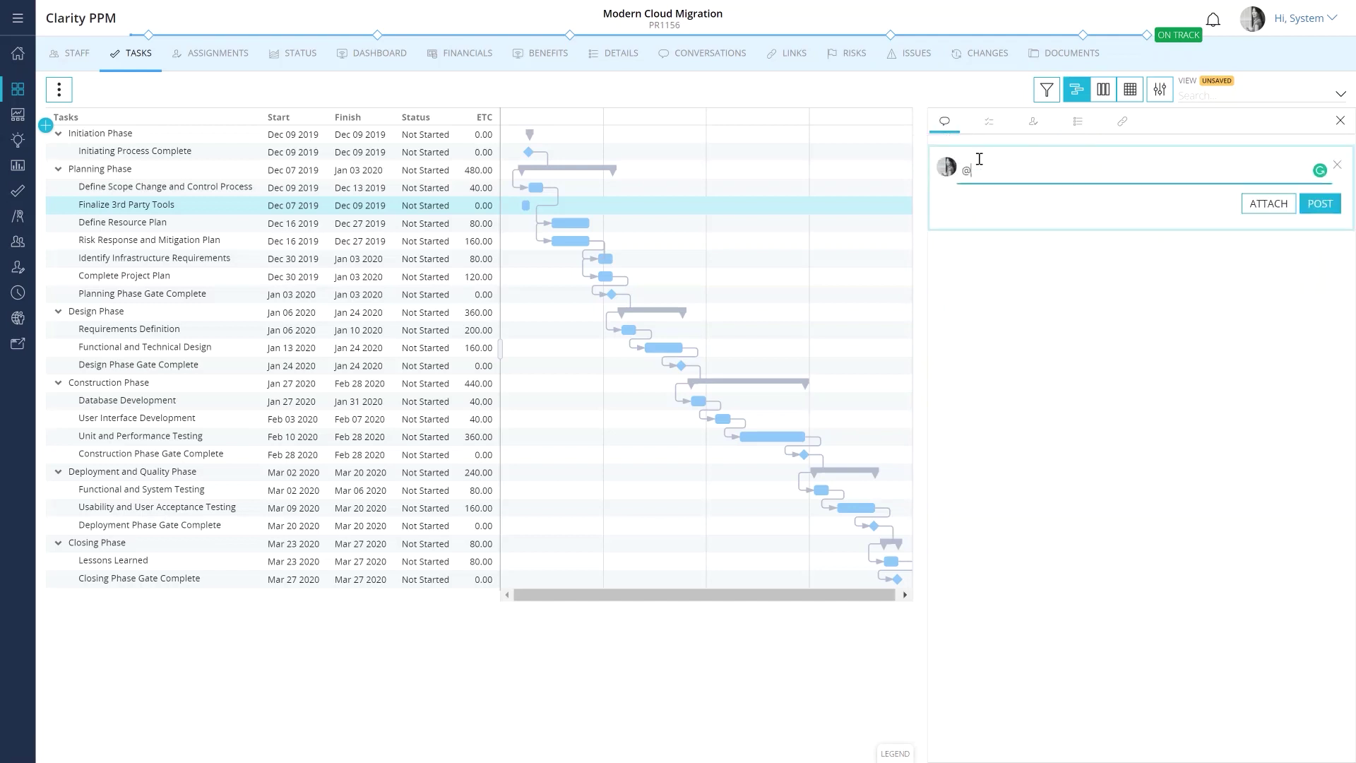
{"action": "left_click", "coordinate": [1026, 191]}
{"action": "type", "text": "will be assigning this to you."}
{"action": "left_click", "coordinate": [1319, 204]}
{"action": "left_click", "coordinate": [690, 709]}
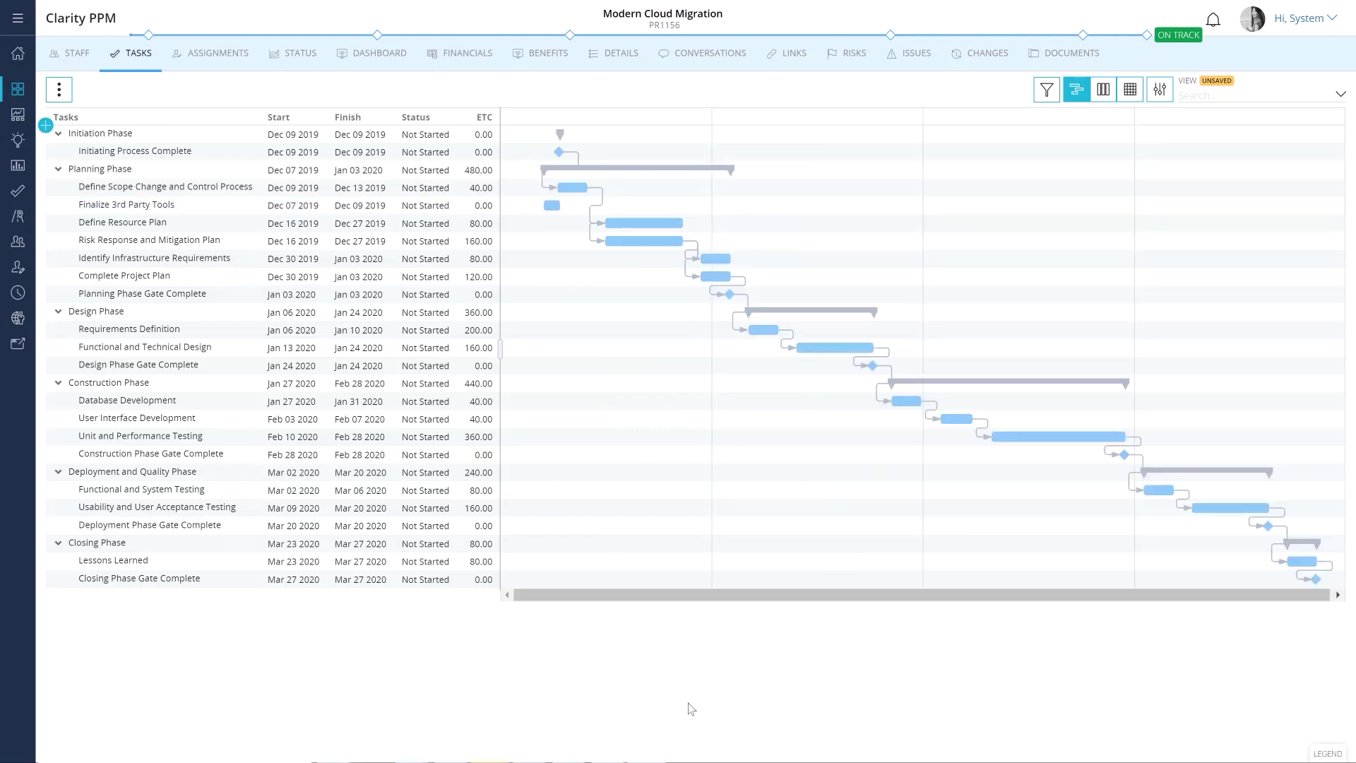
{"action": "left_click", "coordinate": [243, 53]}
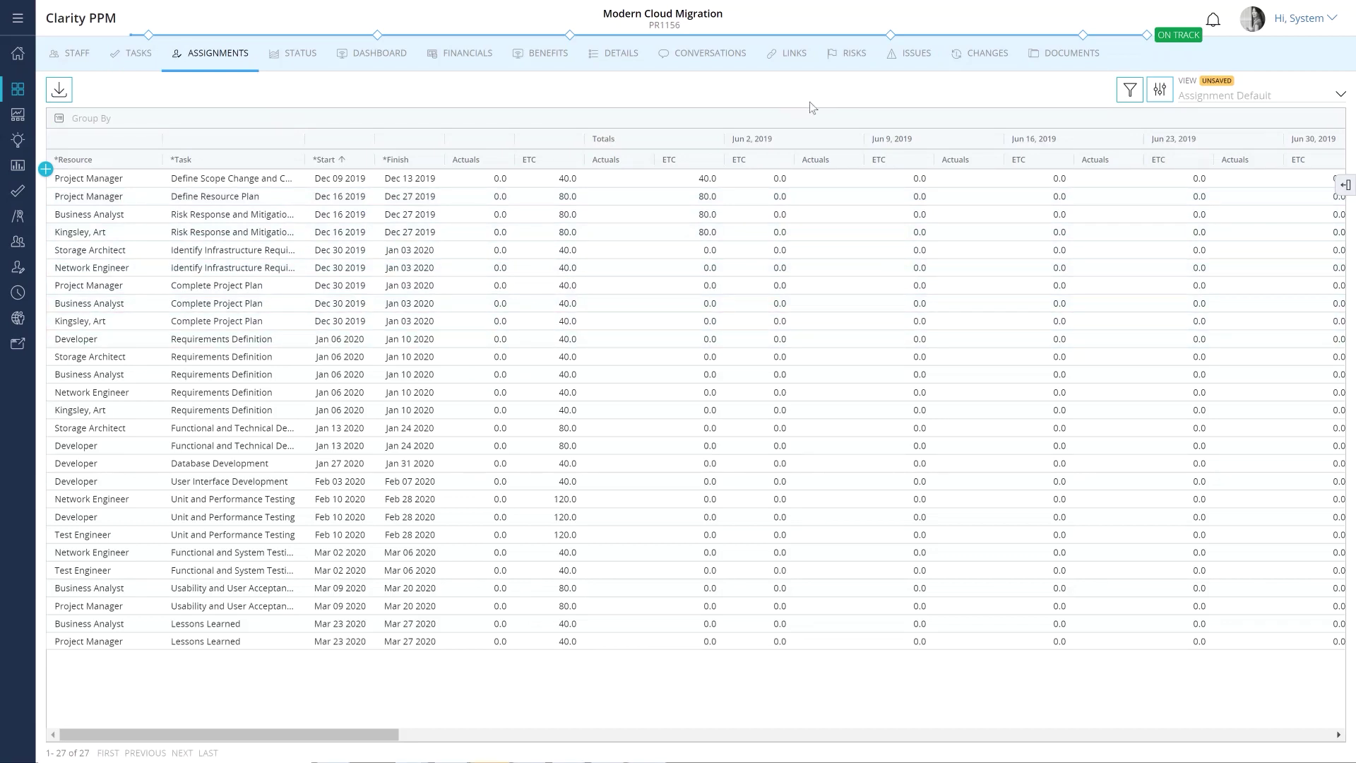
Look through the Risks, Issues and Changes tabs, ending back on Risks.
{"action": "left_click", "coordinate": [851, 59]}
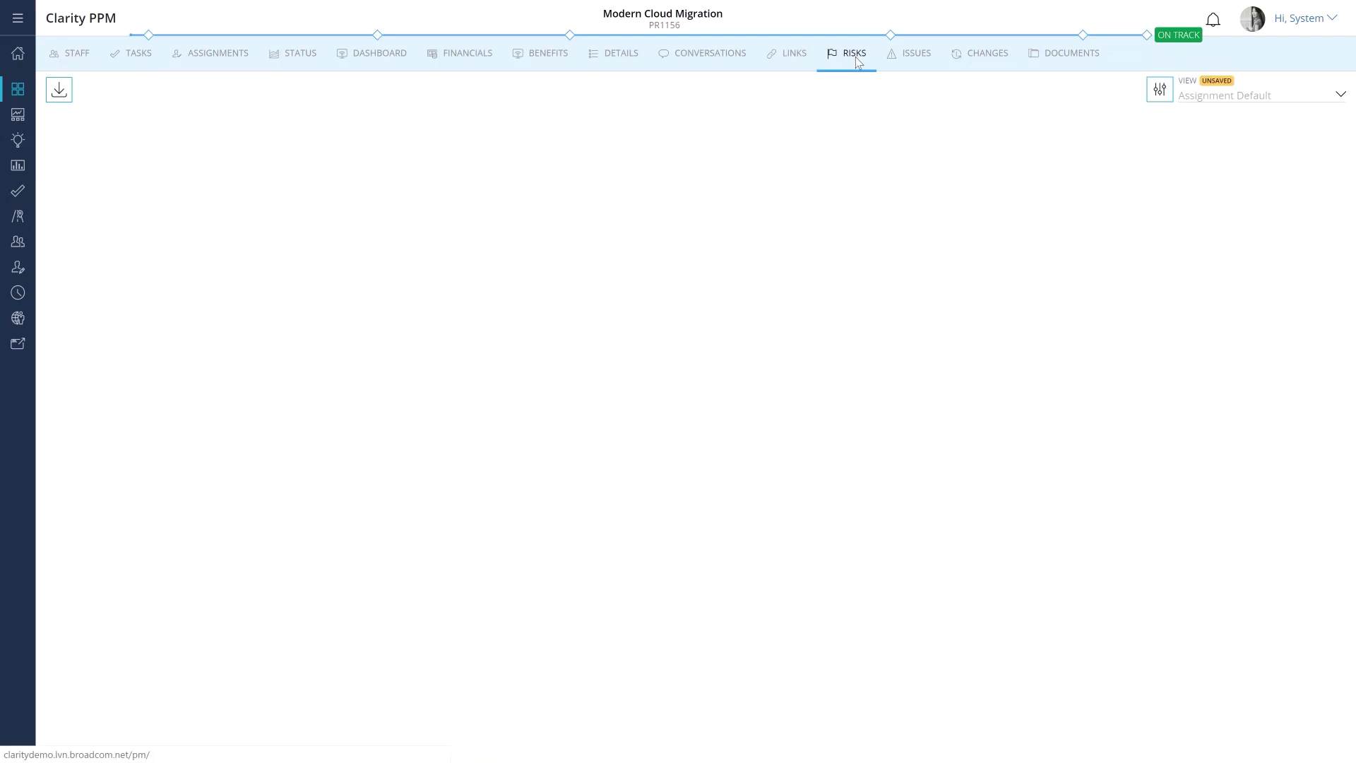
{"action": "left_click", "coordinate": [916, 56]}
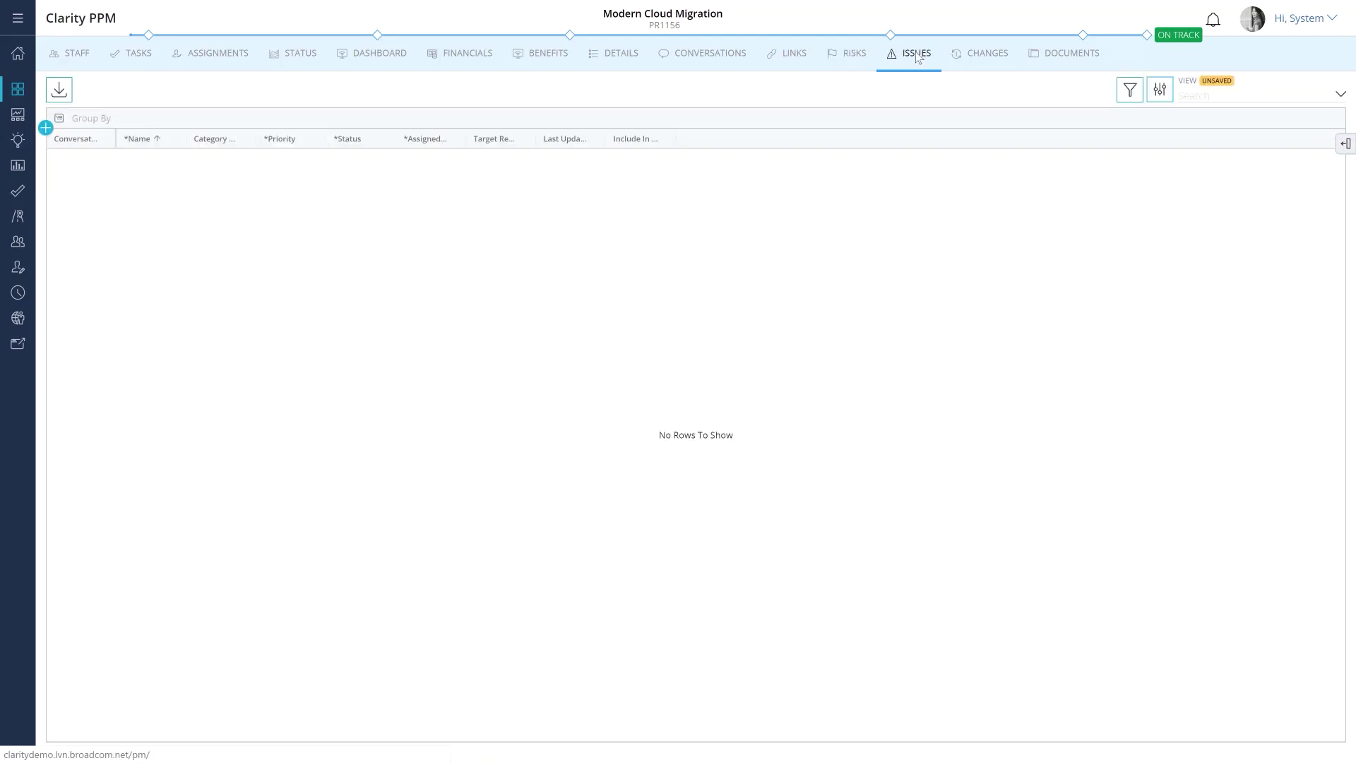
{"action": "left_click", "coordinate": [988, 56]}
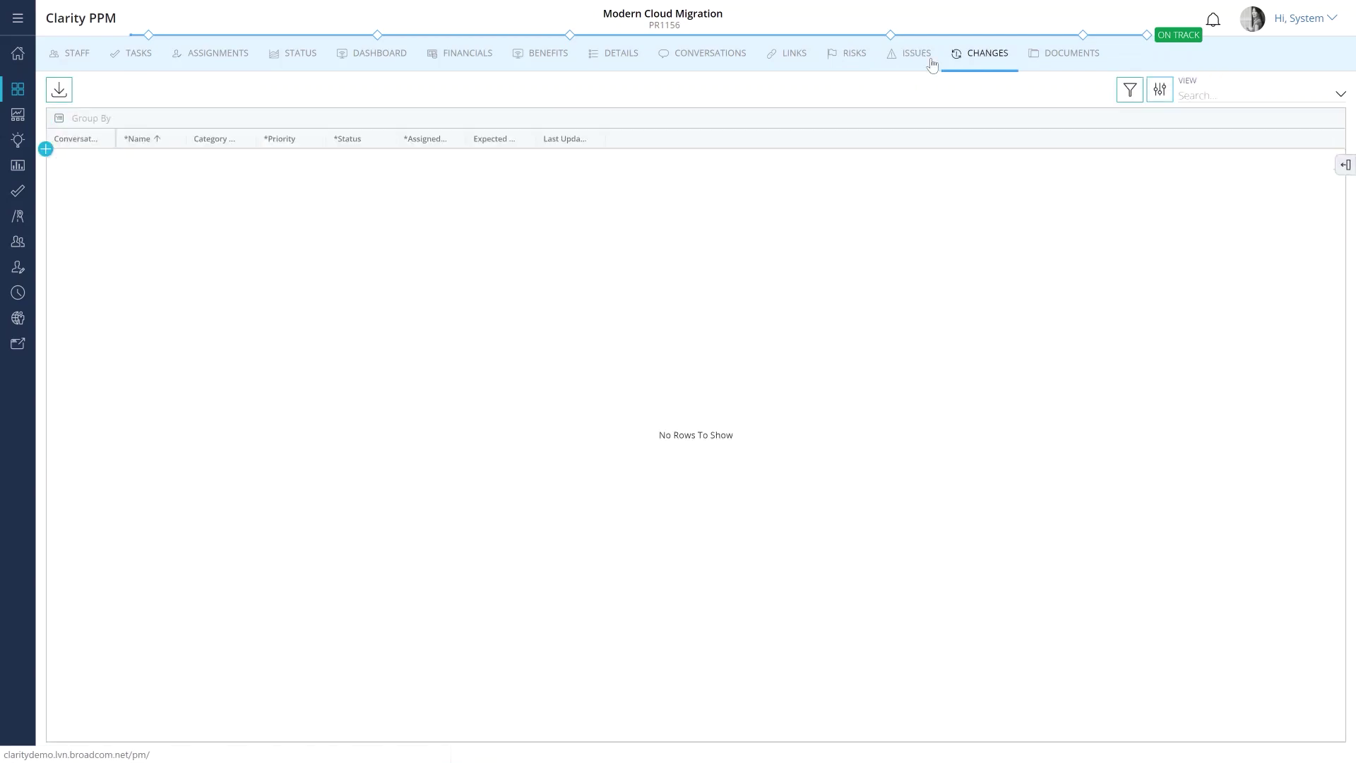
{"action": "left_click", "coordinate": [853, 57]}
Add risk 'Ensure server availability', included, with Medium priority, High probability and High impact.
{"action": "left_click", "coordinate": [45, 149]}
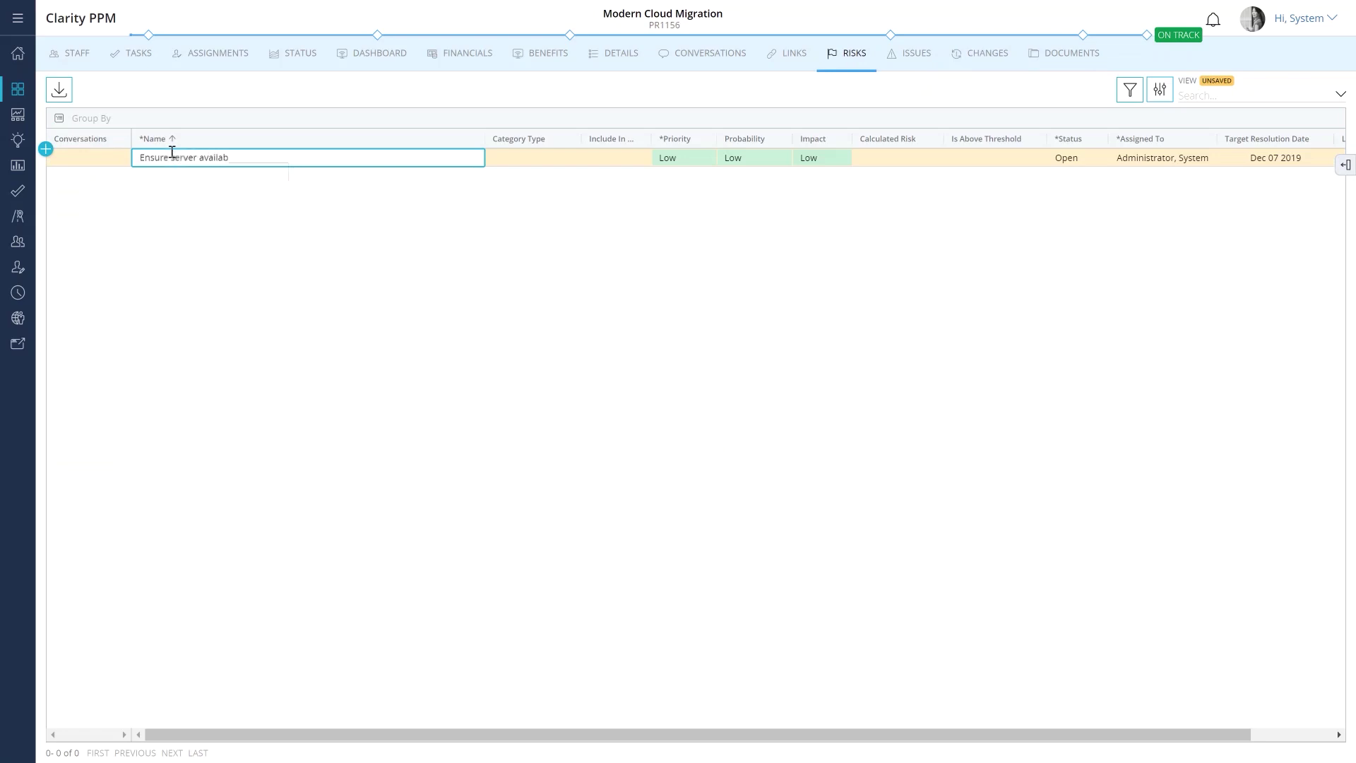
{"action": "left_click", "coordinate": [507, 156]}
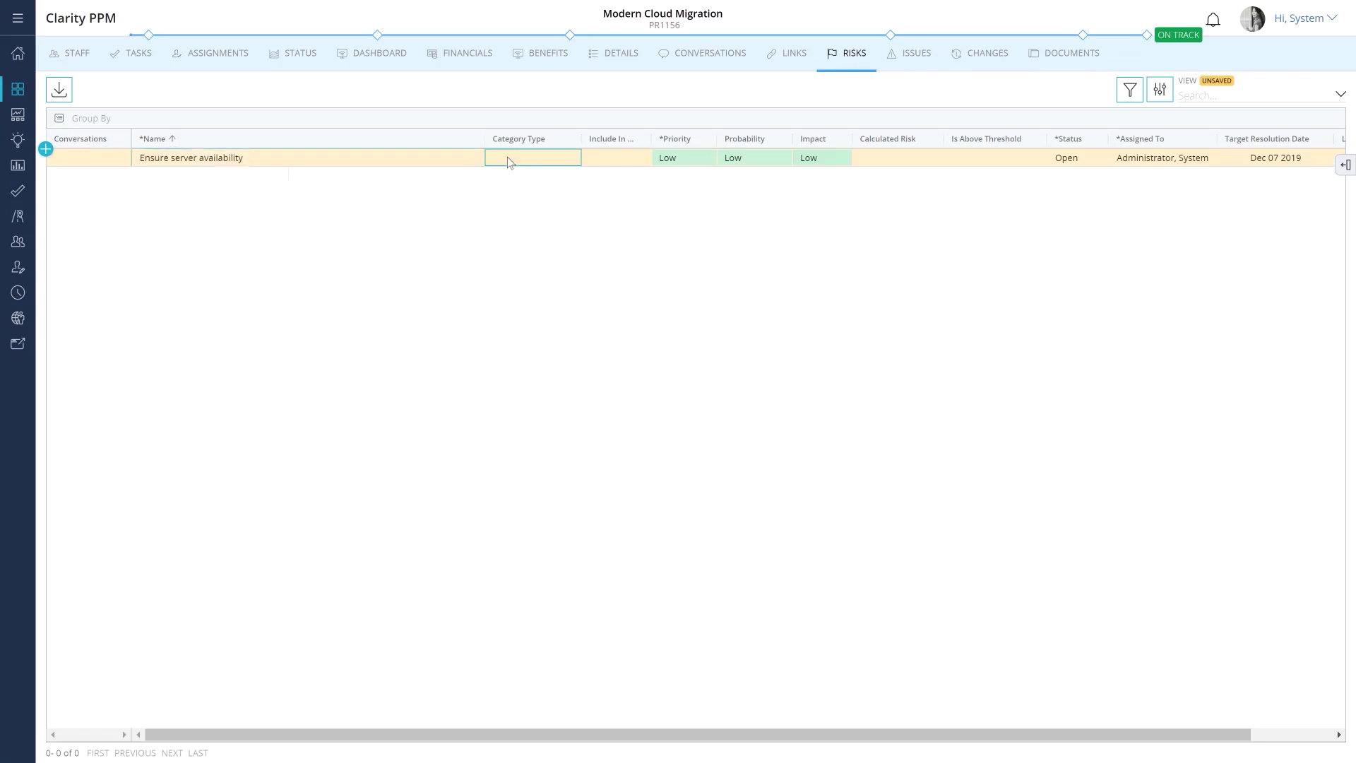
{"action": "left_click", "coordinate": [572, 157]}
{"action": "left_click", "coordinate": [557, 199]}
{"action": "left_click", "coordinate": [613, 159]}
{"action": "left_click", "coordinate": [696, 159]}
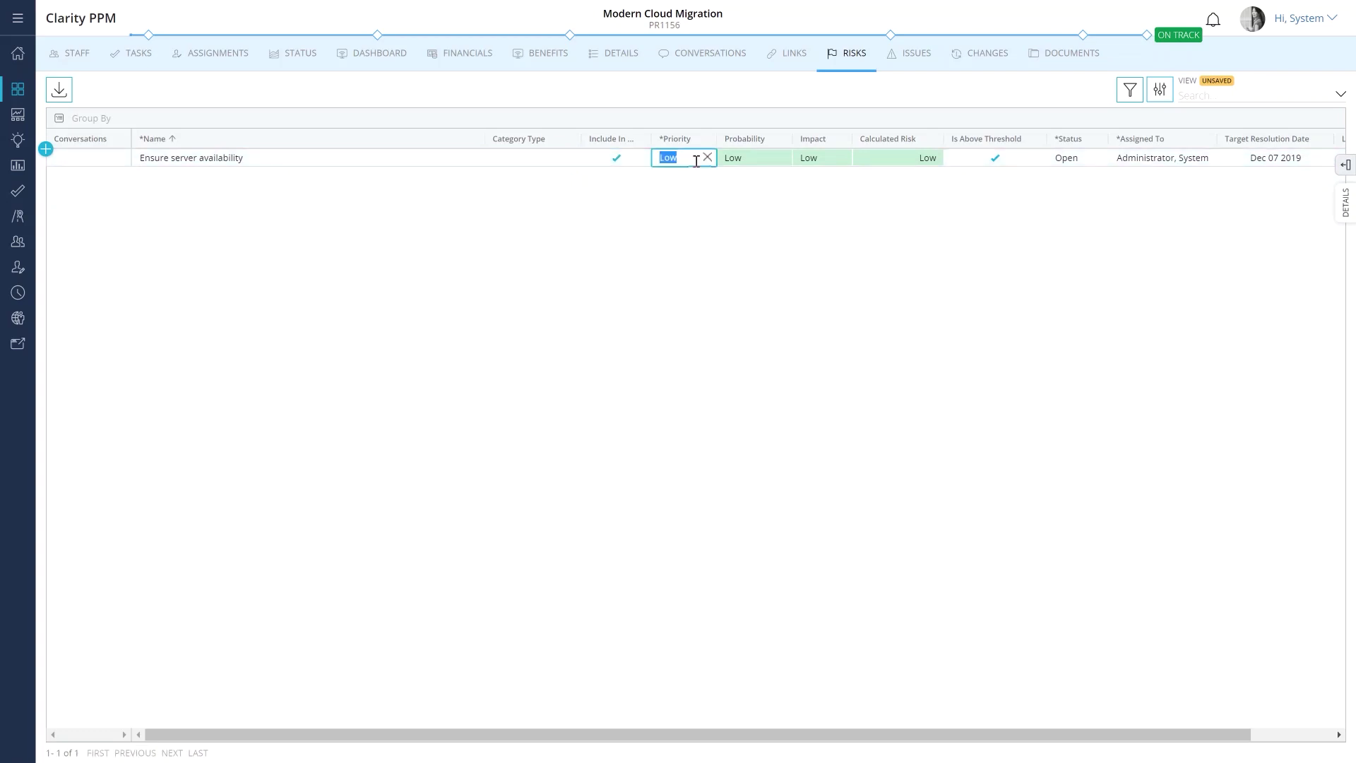
{"action": "left_click", "coordinate": [693, 198]}
{"action": "left_click", "coordinate": [770, 158]}
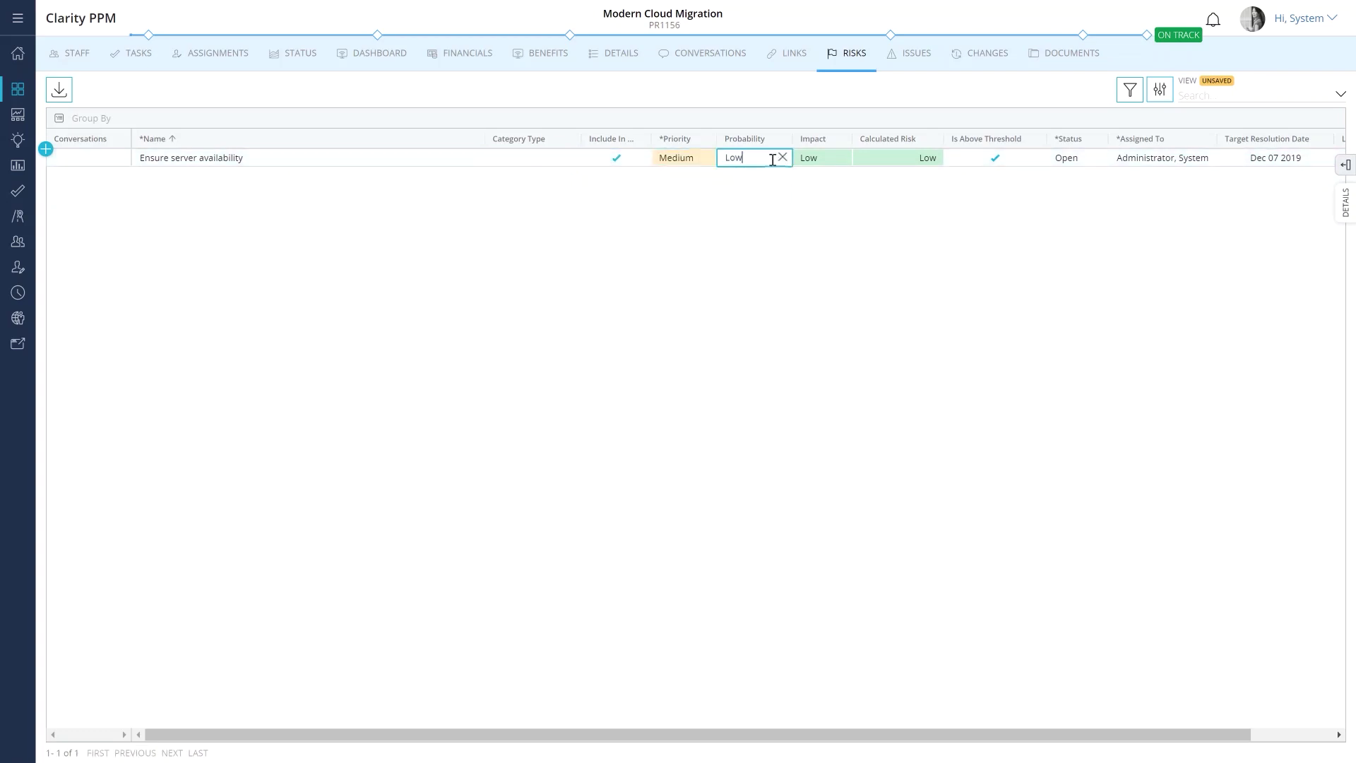
{"action": "left_click", "coordinate": [769, 219]}
{"action": "left_click", "coordinate": [830, 157]}
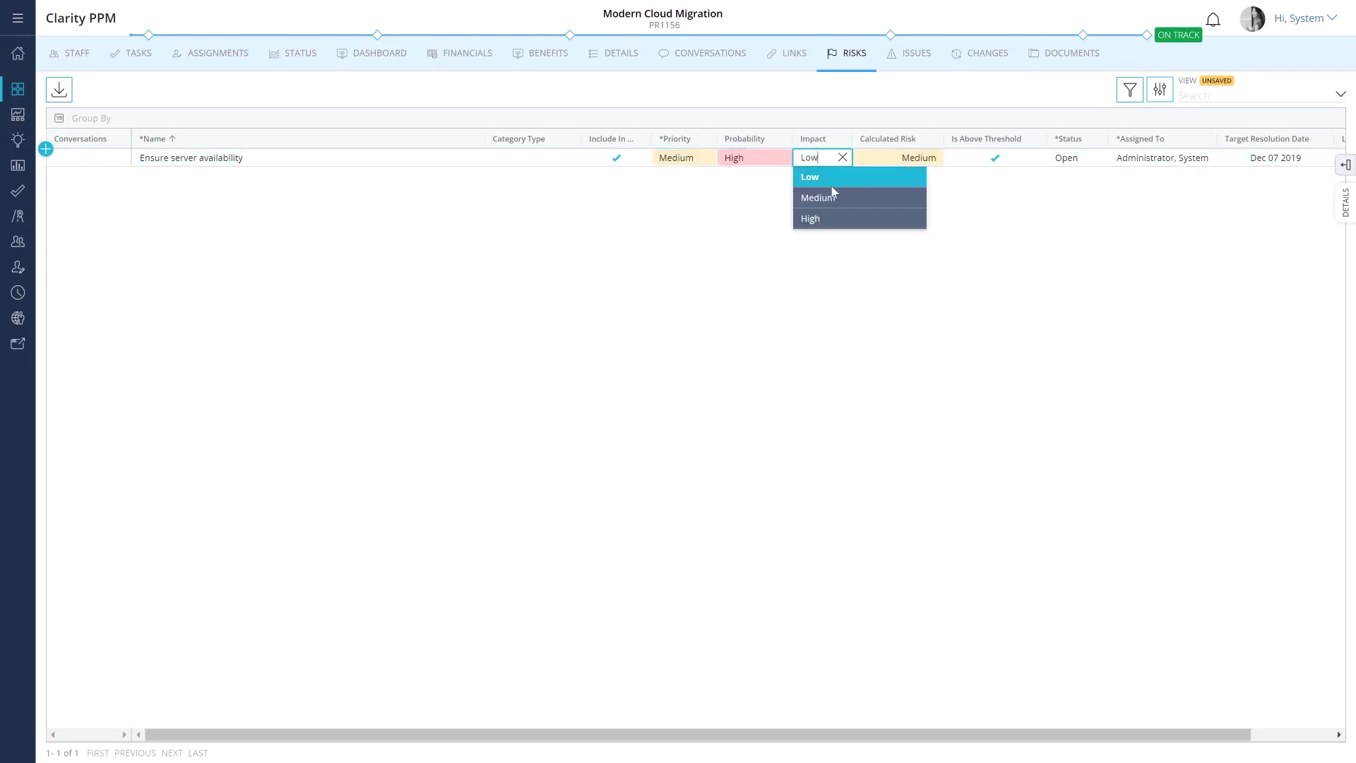
{"action": "left_click", "coordinate": [829, 217]}
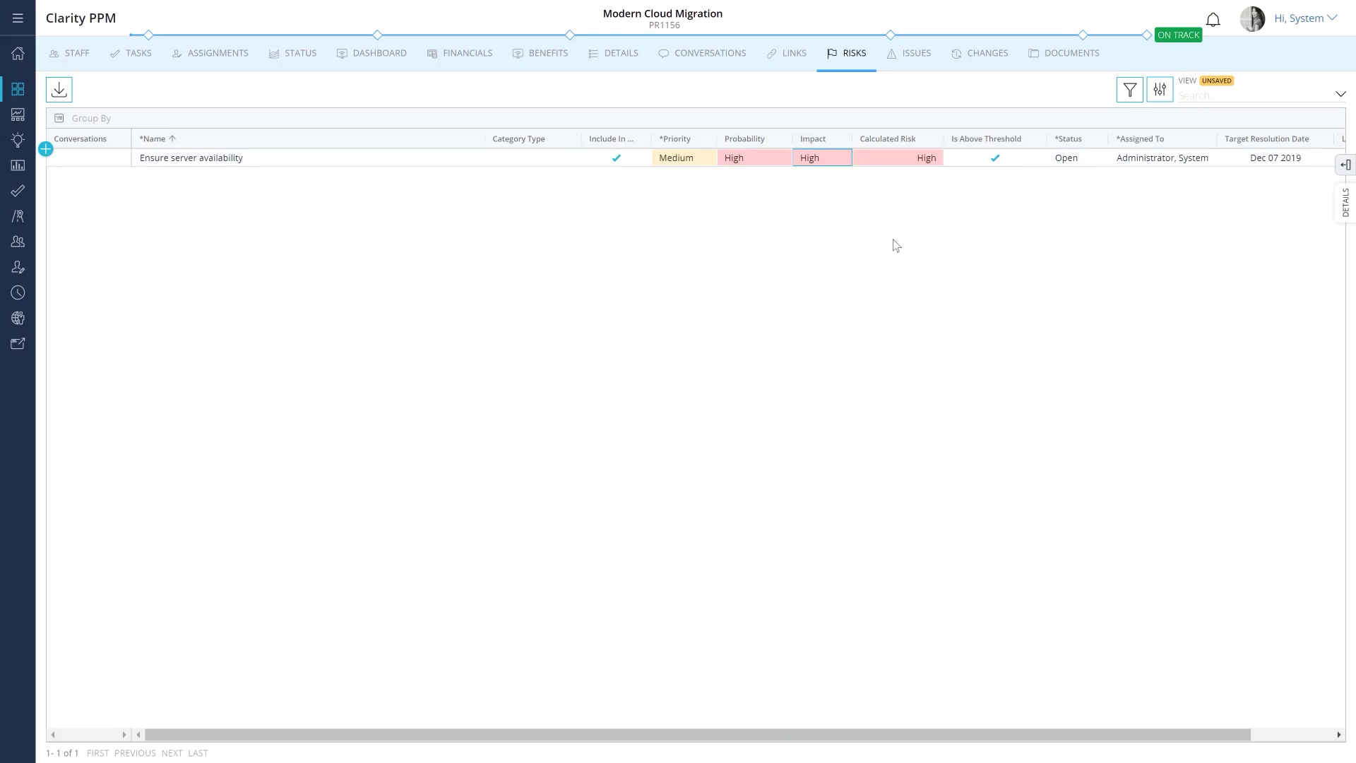
{"action": "left_click", "coordinate": [1273, 162]}
Post a 'Please review' comment on the risk mentioning a reviewer.
{"action": "left_click", "coordinate": [1019, 167]}
{"action": "type", "text": "@a"}
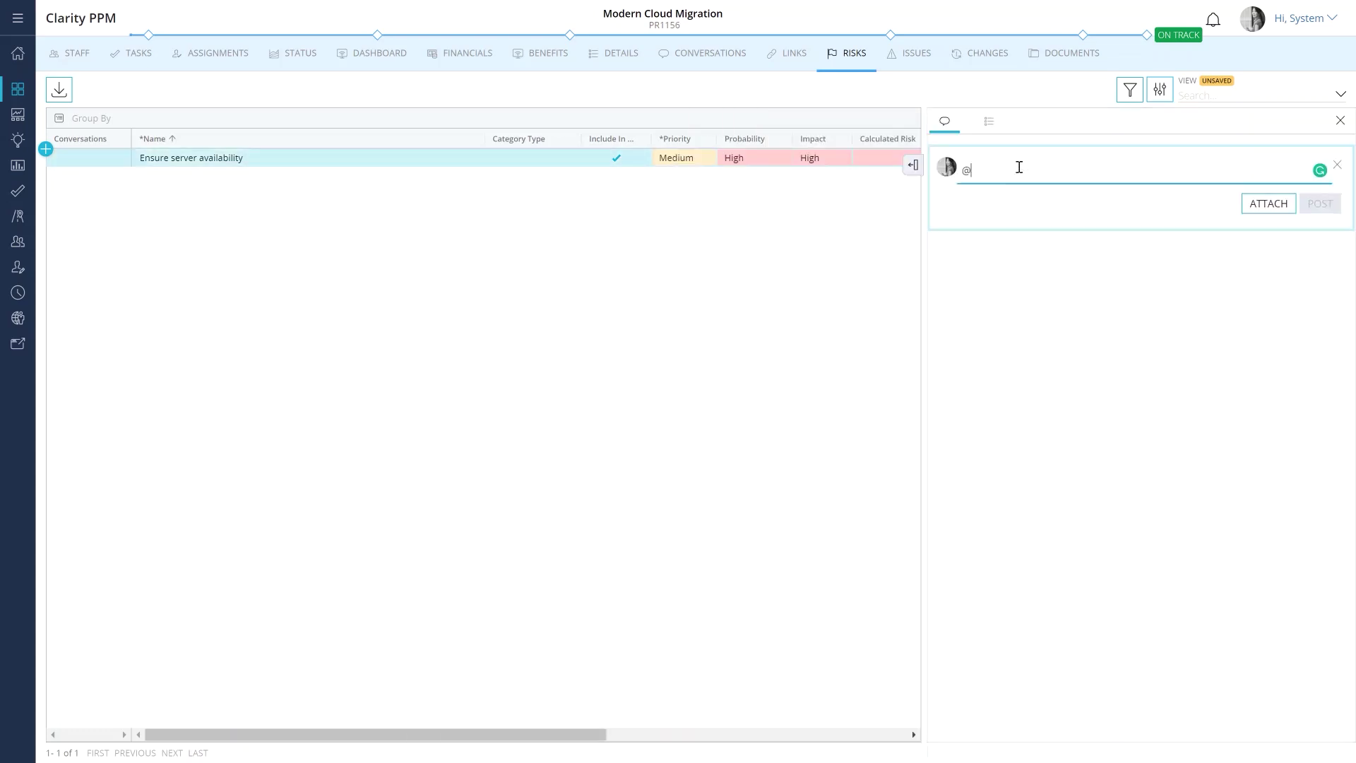
{"action": "left_click", "coordinate": [1040, 184]}
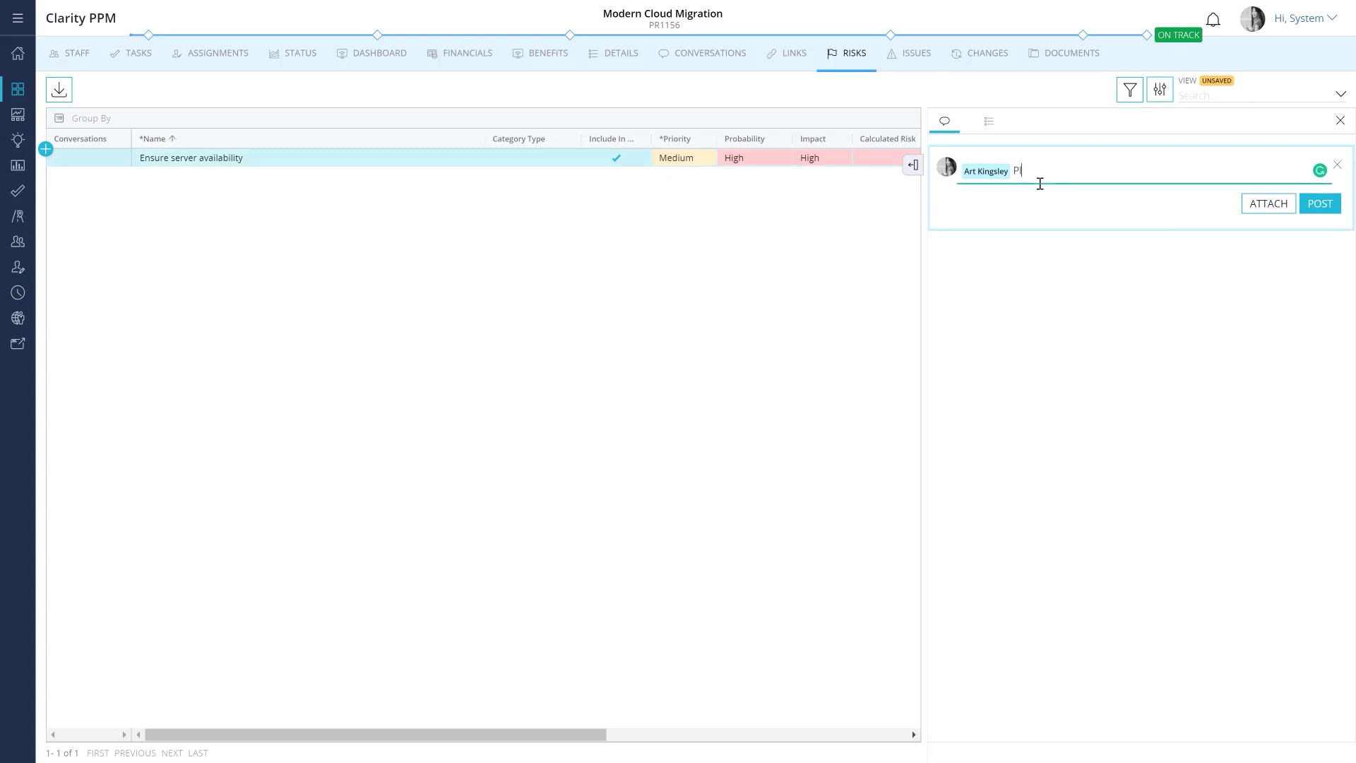
{"action": "type", "text": "Please review risk"}
{"action": "left_click", "coordinate": [1320, 203]}
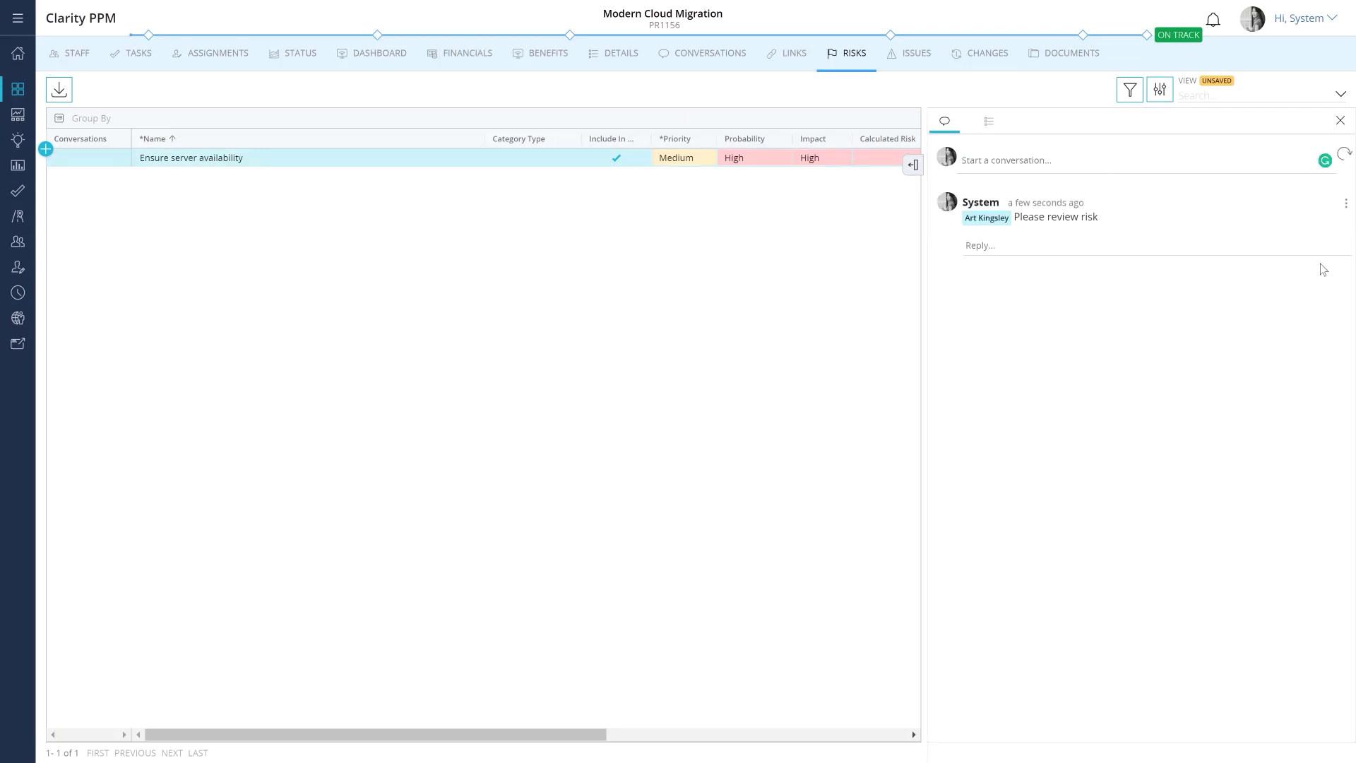
{"action": "left_click", "coordinate": [1340, 120]}
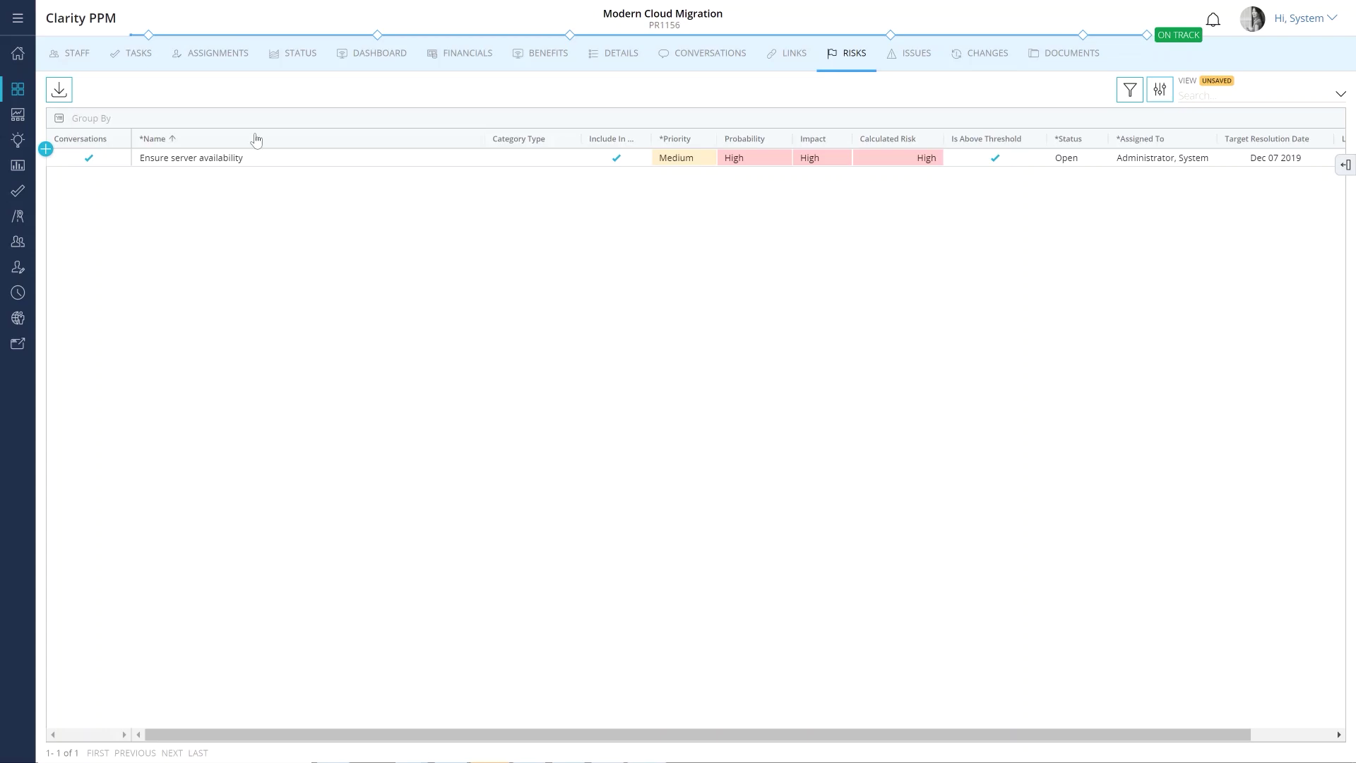
Check Risks in Customize Status Report and drag Key Accomplishments up beside Status Report Update.
{"action": "left_click", "coordinate": [272, 57]}
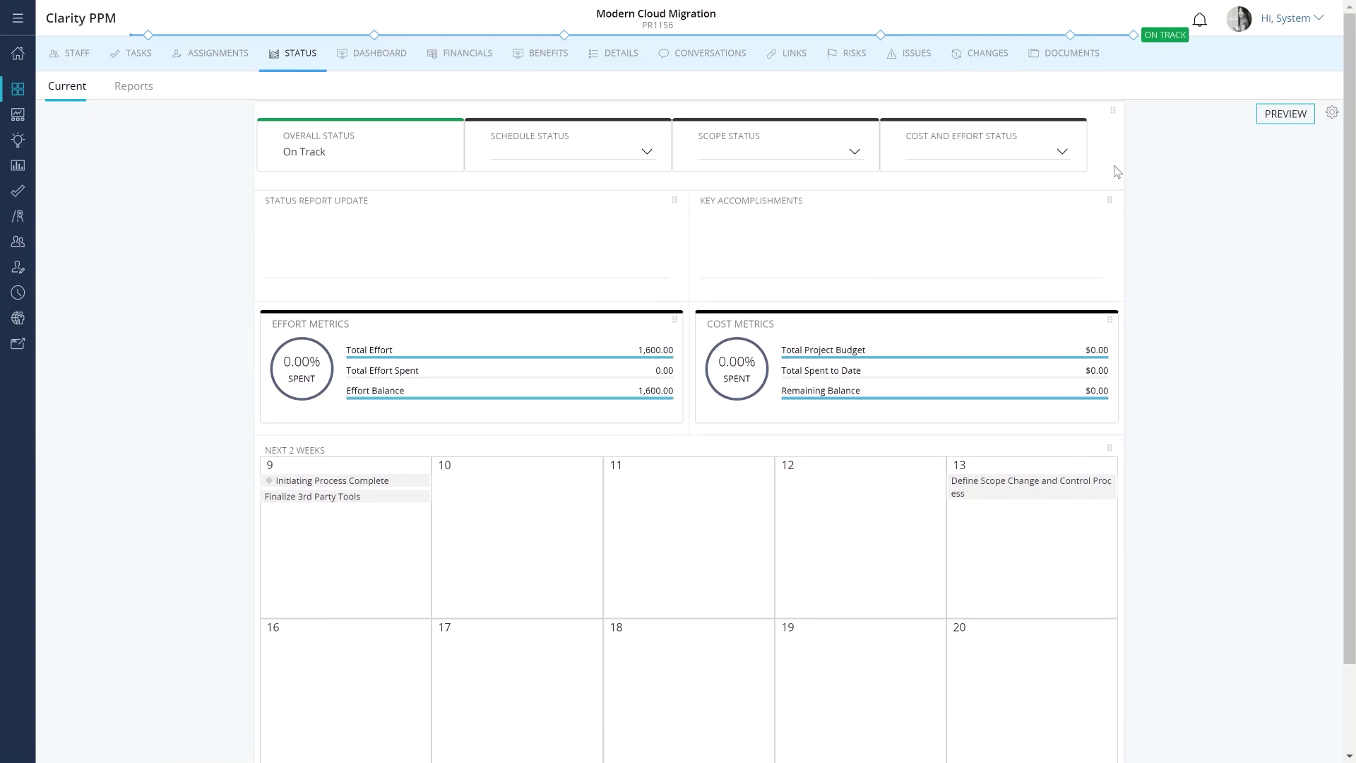
{"action": "left_click", "coordinate": [1332, 114]}
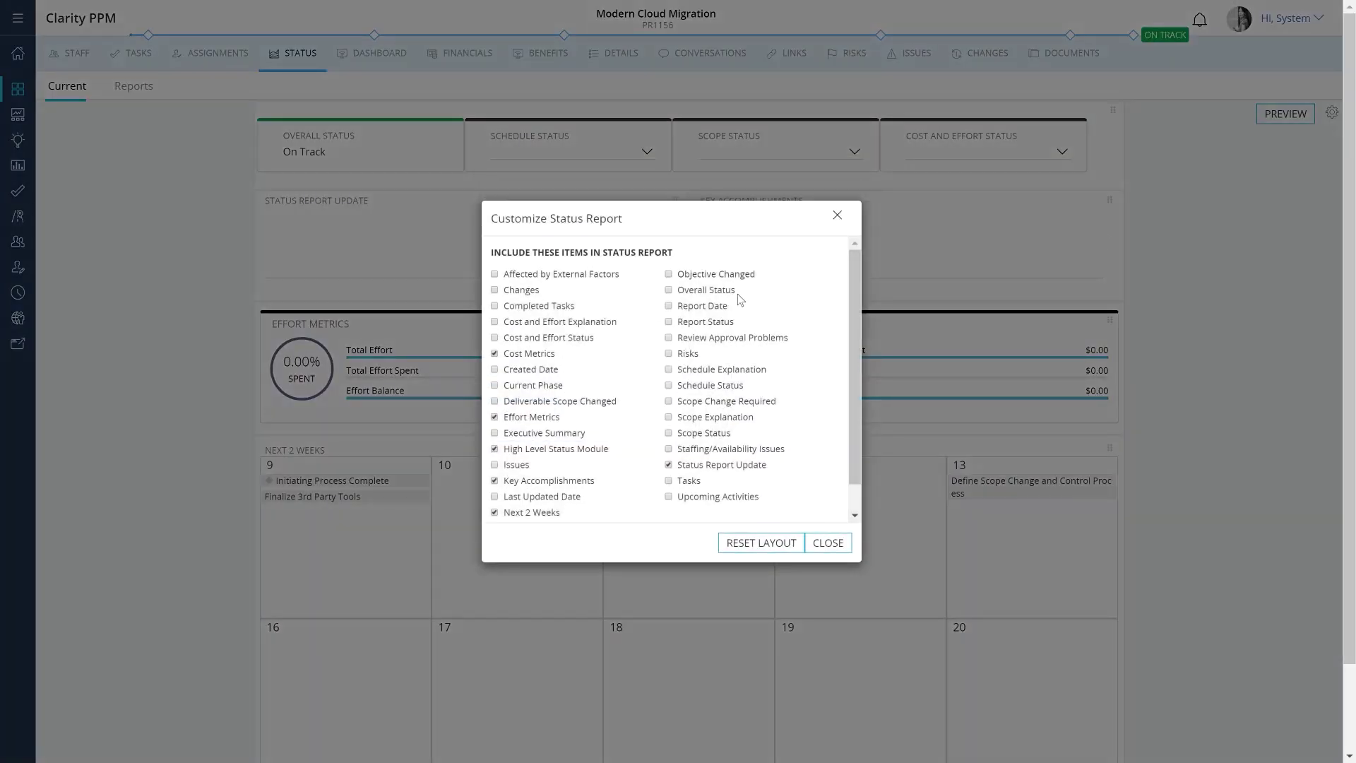
{"action": "left_click", "coordinate": [669, 353]}
{"action": "left_click", "coordinate": [826, 543]}
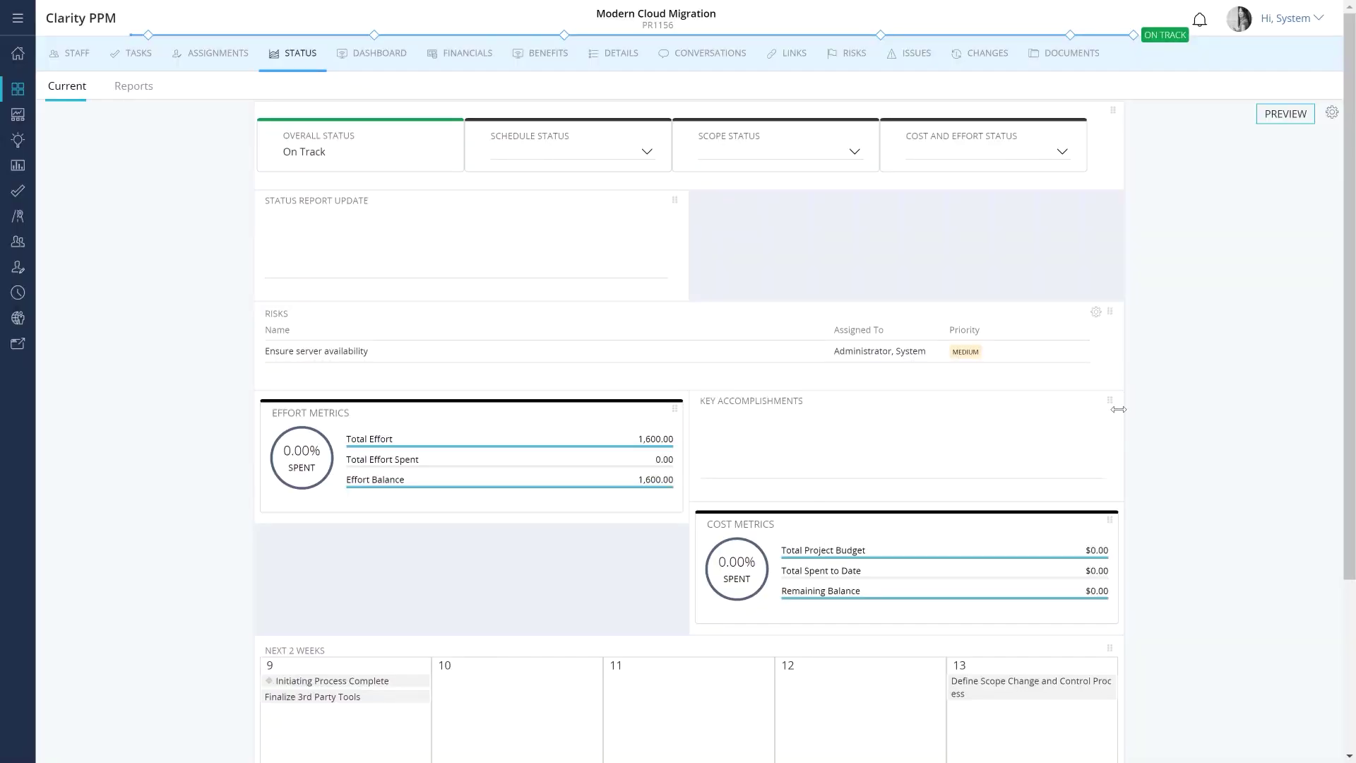
{"action": "left_click_drag", "start_coordinate": [1109, 403], "coordinate": [1109, 202]}
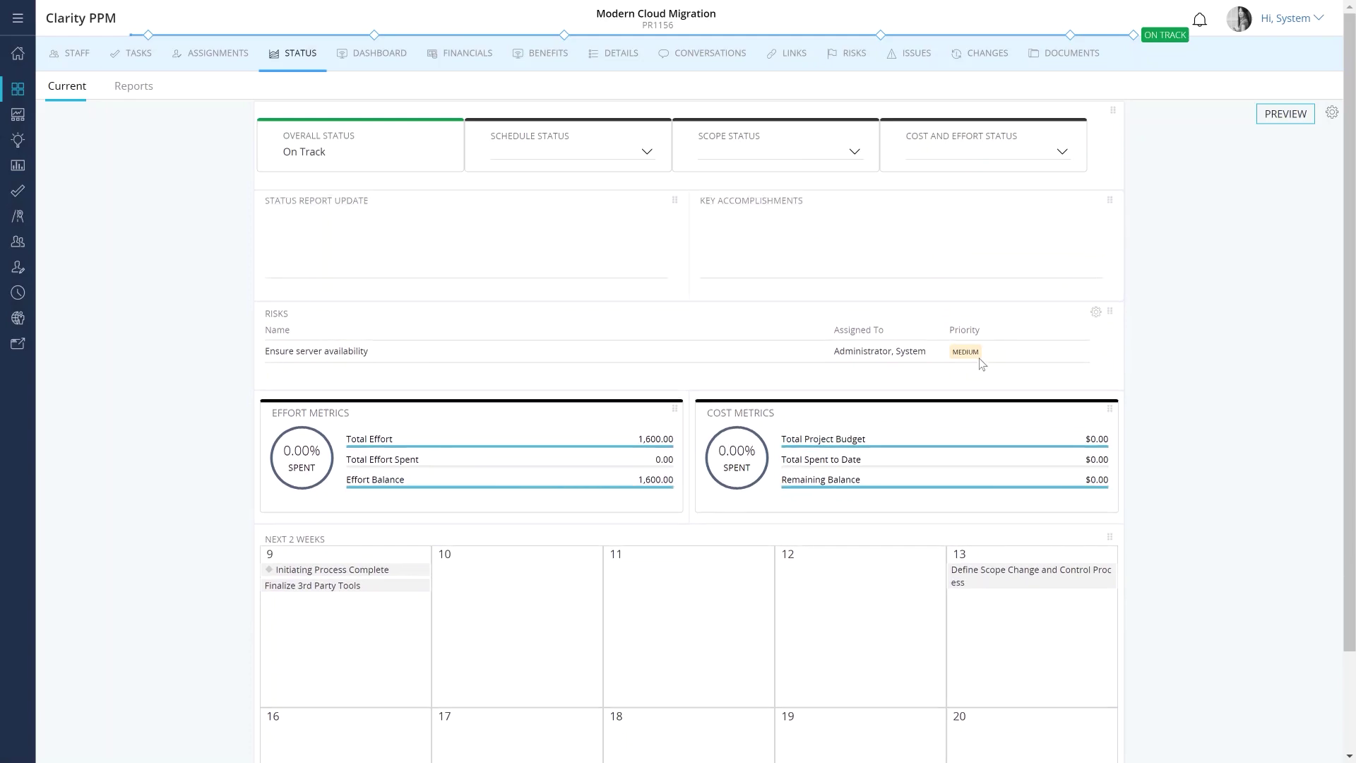
Set the Schedule, Scope and Cost and Effort statuses to On Track.
{"action": "left_click", "coordinate": [646, 151]}
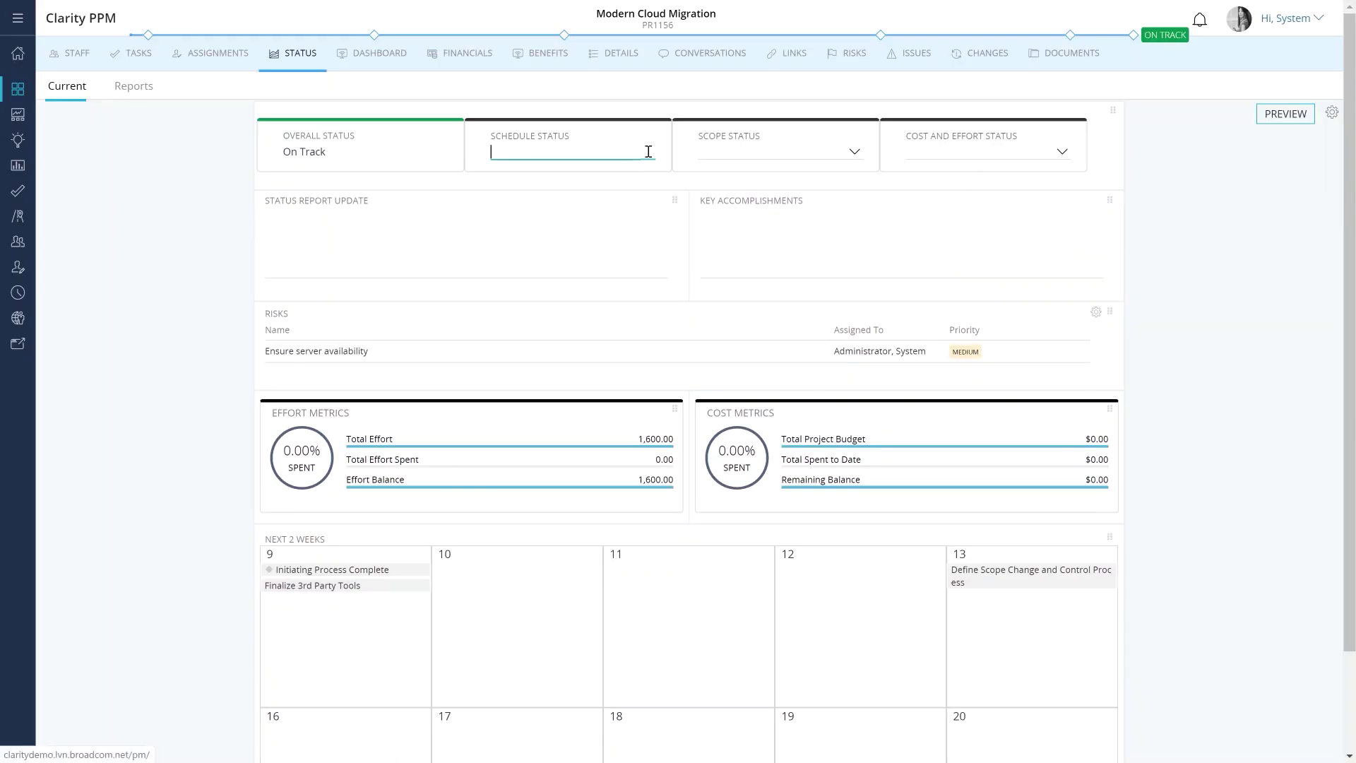
{"action": "left_click", "coordinate": [608, 171]}
{"action": "left_click", "coordinate": [851, 151]}
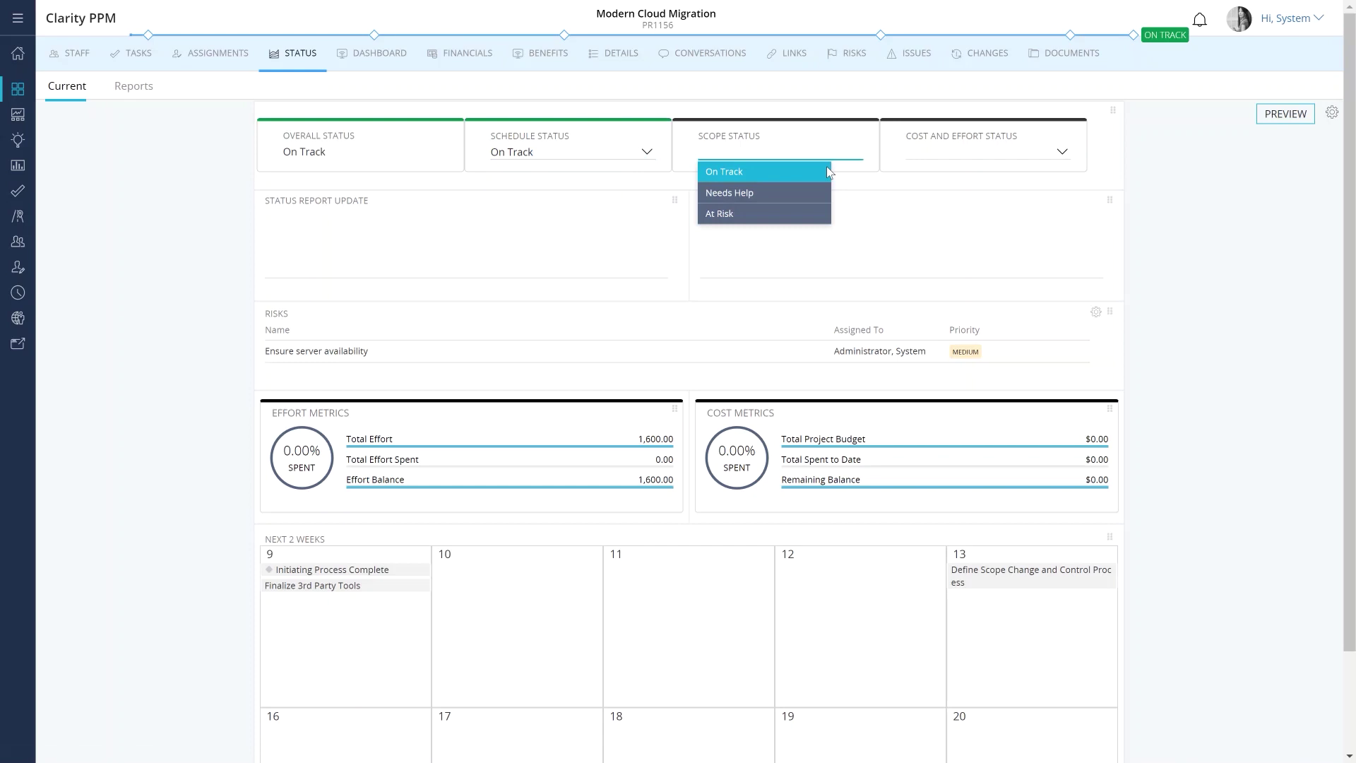
{"action": "left_click", "coordinate": [812, 172]}
{"action": "left_click", "coordinate": [1061, 151]}
{"action": "left_click", "coordinate": [932, 170]}
Enter 'RIsk identifie' as the update and 'Architect ident' as key accomplishments, then preview the report.
{"action": "left_click", "coordinate": [393, 259]}
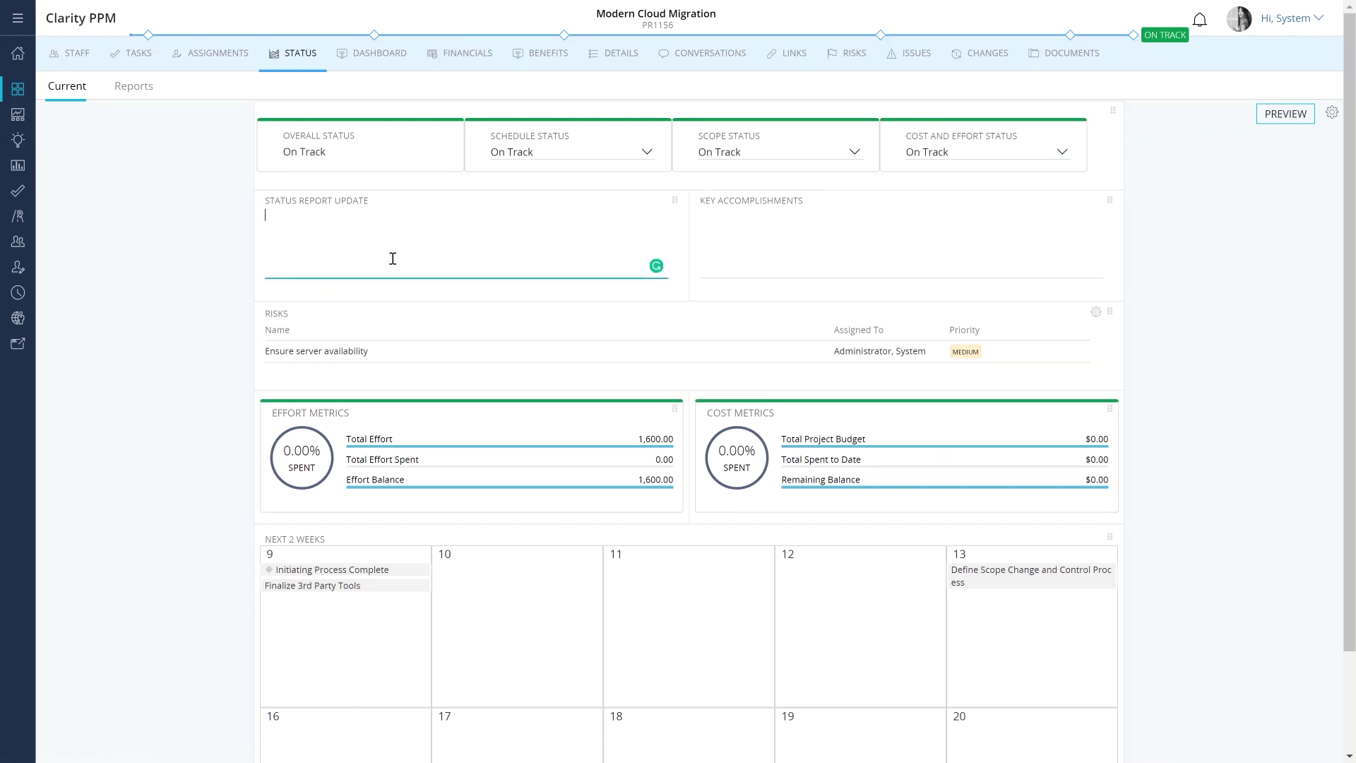
{"action": "type", "text": "RIsk identified."}
{"action": "left_click", "coordinate": [786, 227]}
{"action": "type", "text": "Architect identified mitigation plan."}
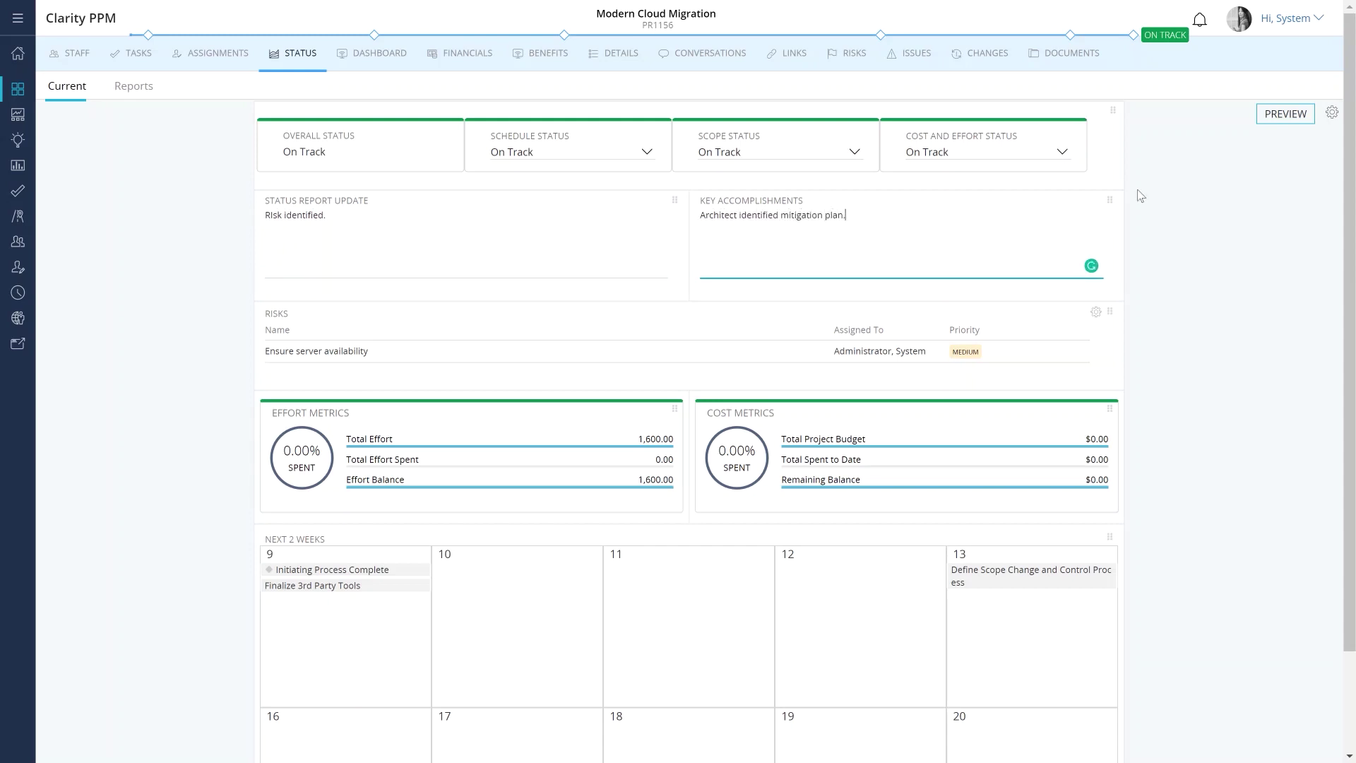
{"action": "left_click", "coordinate": [1282, 115]}
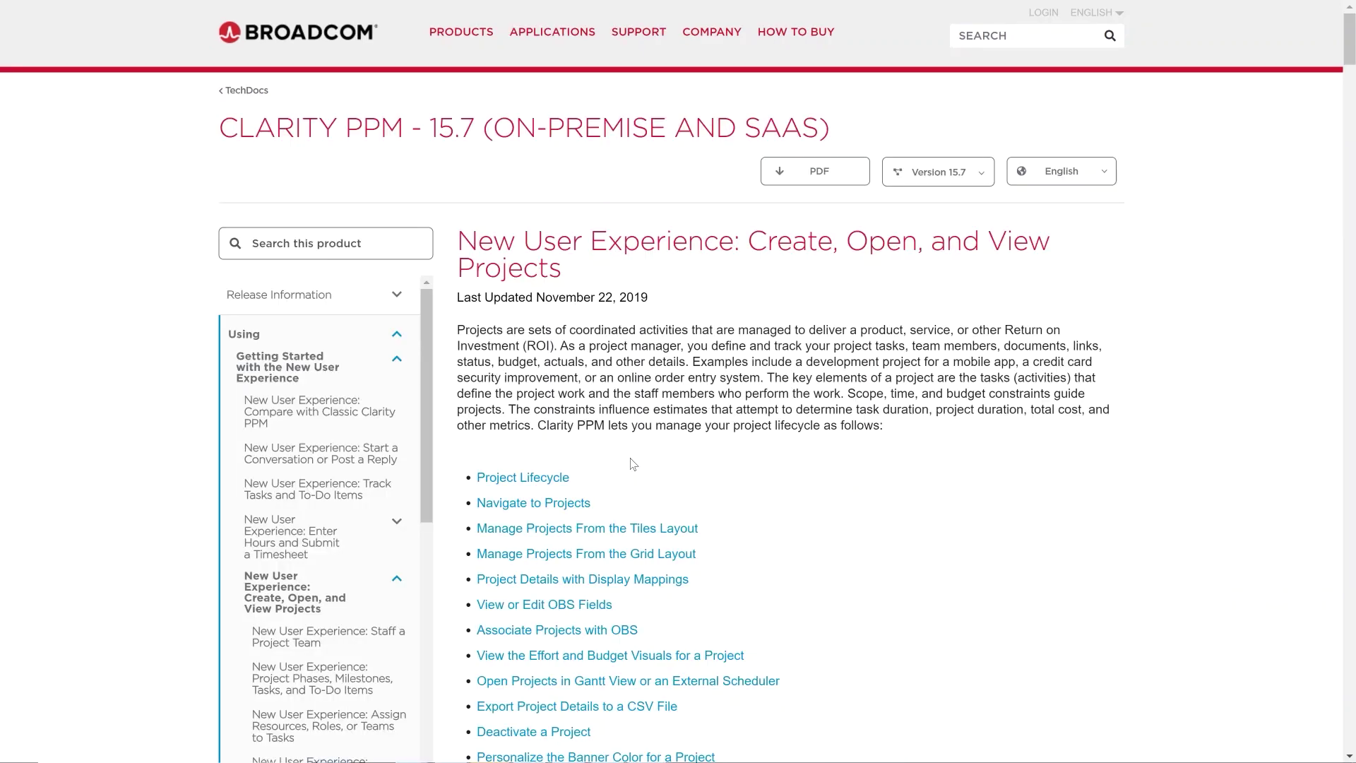
Scroll down the 'Create, Open, and View Projects' guide to the Project Lifecycle diagram.
{"action": "scroll", "coordinate": [634, 464], "scroll_direction": "down", "scroll_amount": 3}
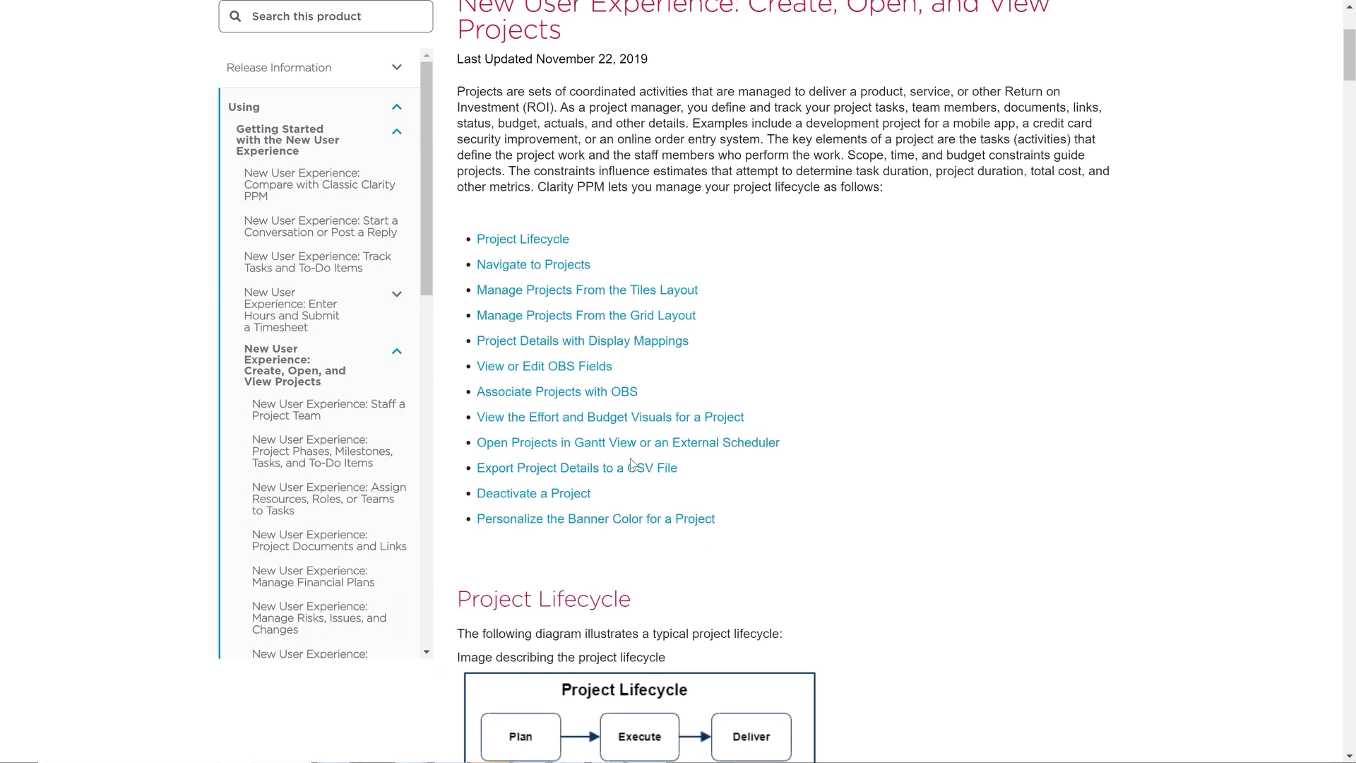
{"action": "scroll", "coordinate": [351, 427], "scroll_direction": "down", "scroll_amount": 2}
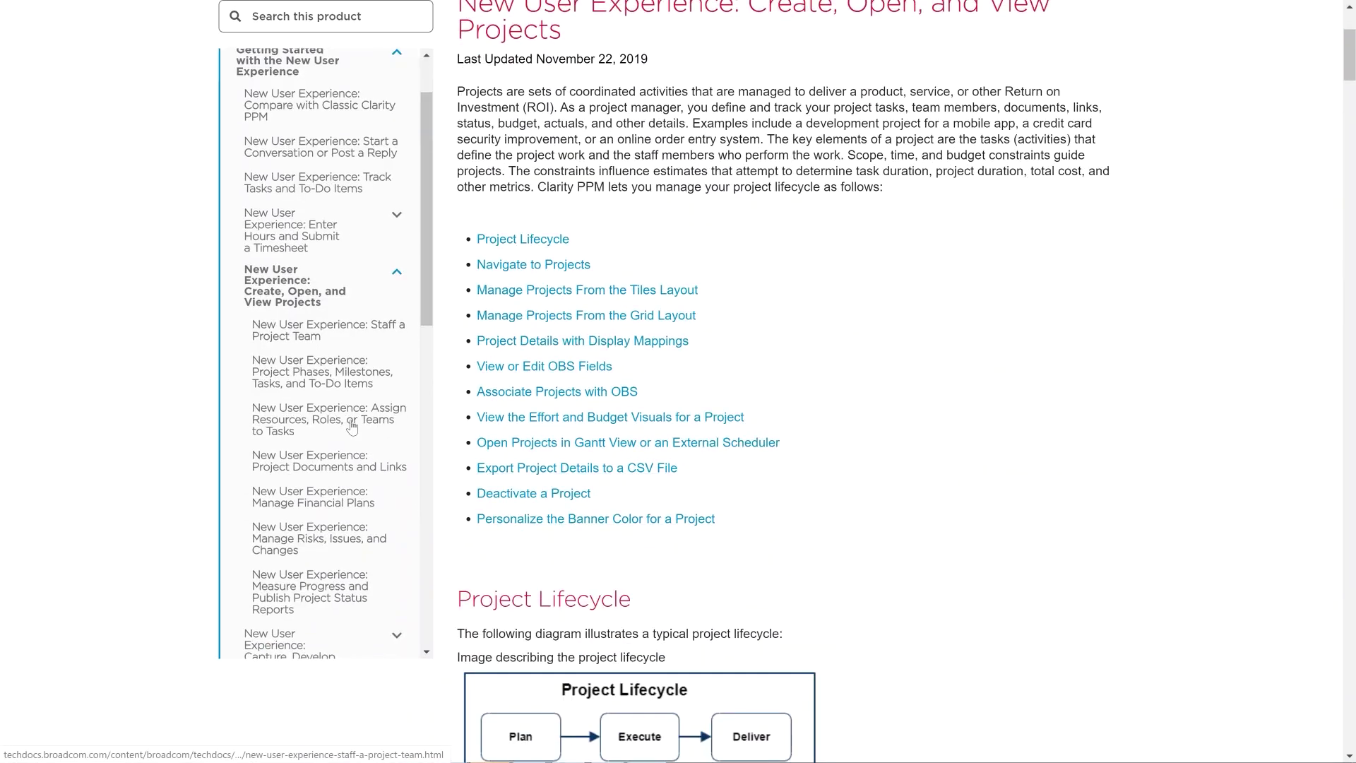
{"action": "scroll", "coordinate": [352, 426], "scroll_direction": "down", "scroll_amount": 2}
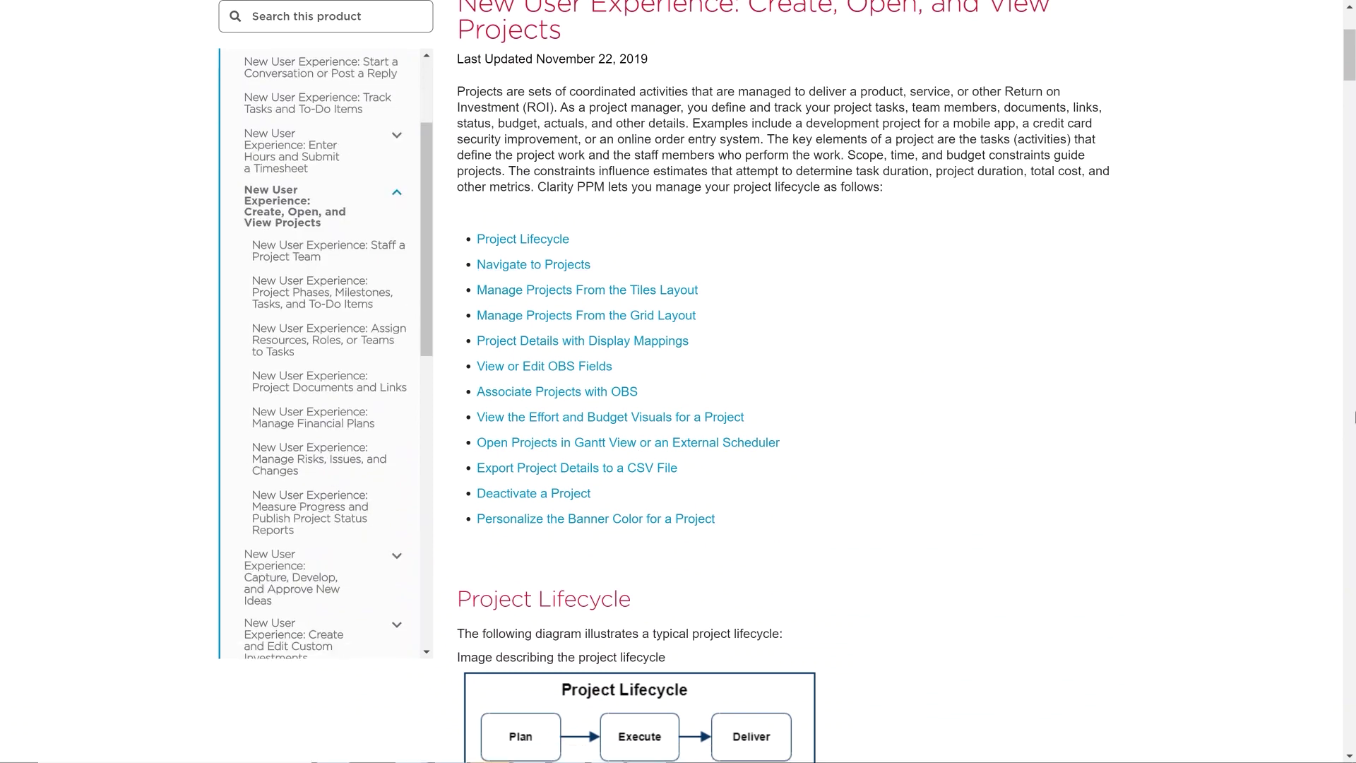